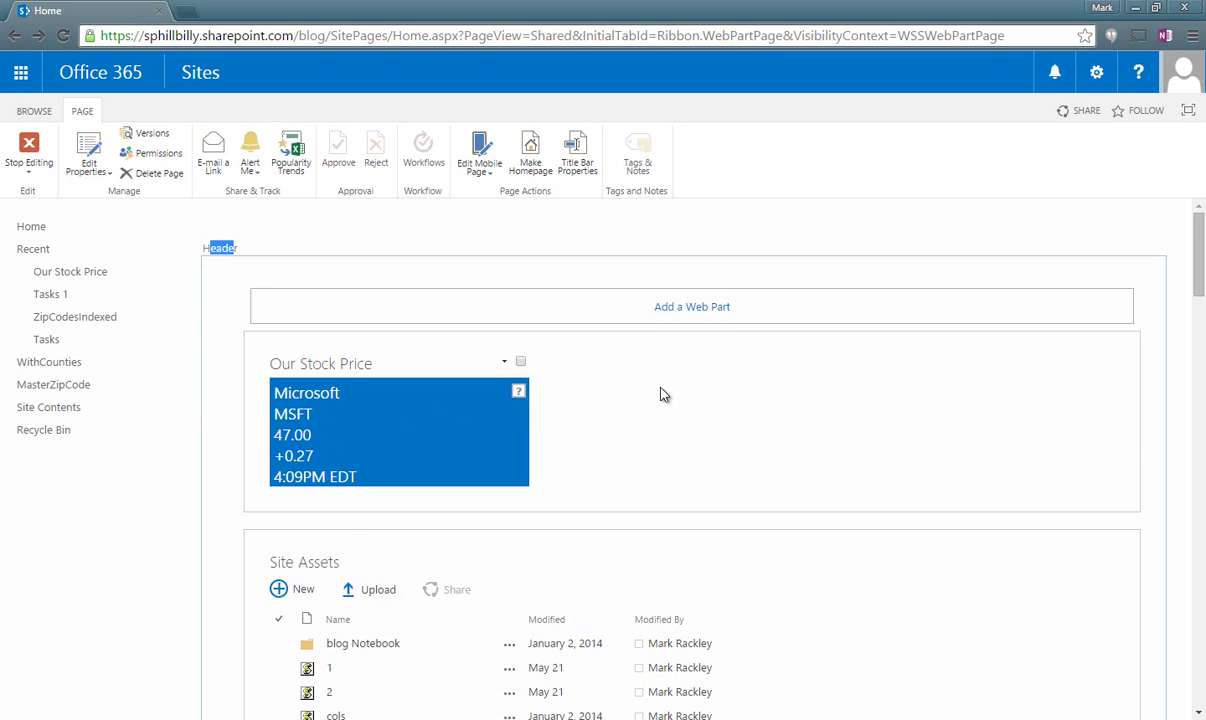
Scroll through the SharePoint home page and mark the Header zone label
scroll(660, 393, "down", 1)
scroll(657, 393, "up", 1)
double_click(212, 247)
scroll(225, 318, "down", 1)
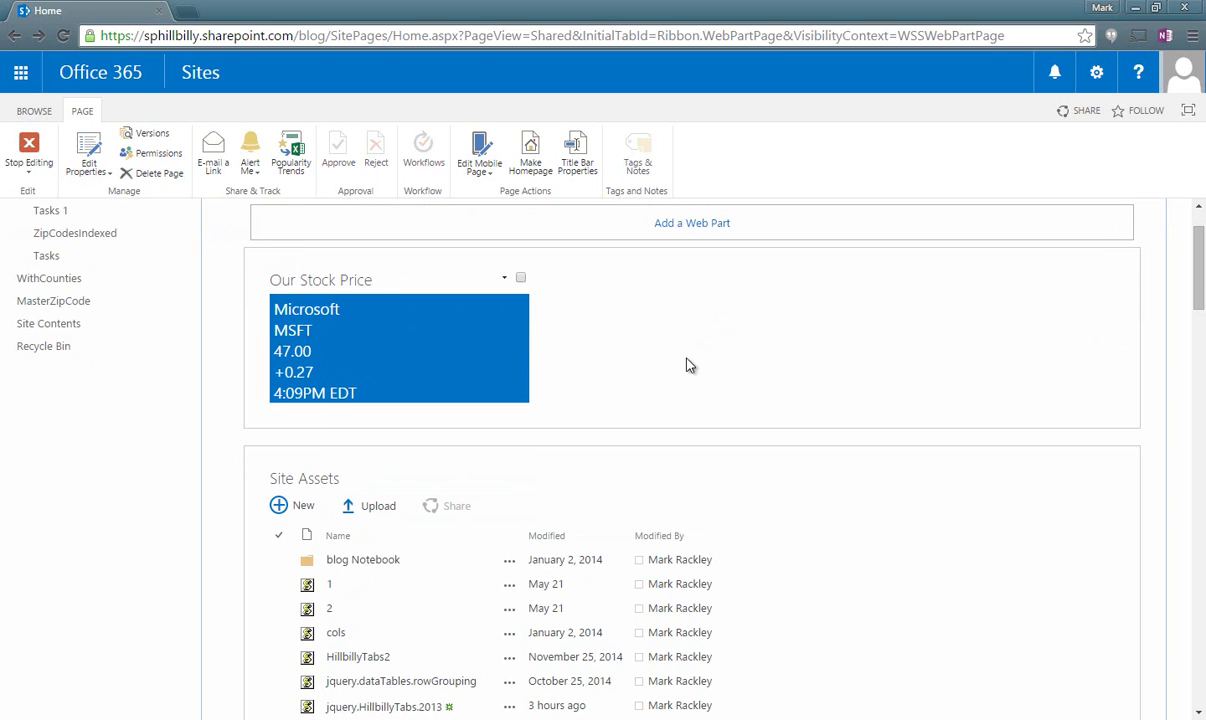
scroll(686, 365, "down", 9)
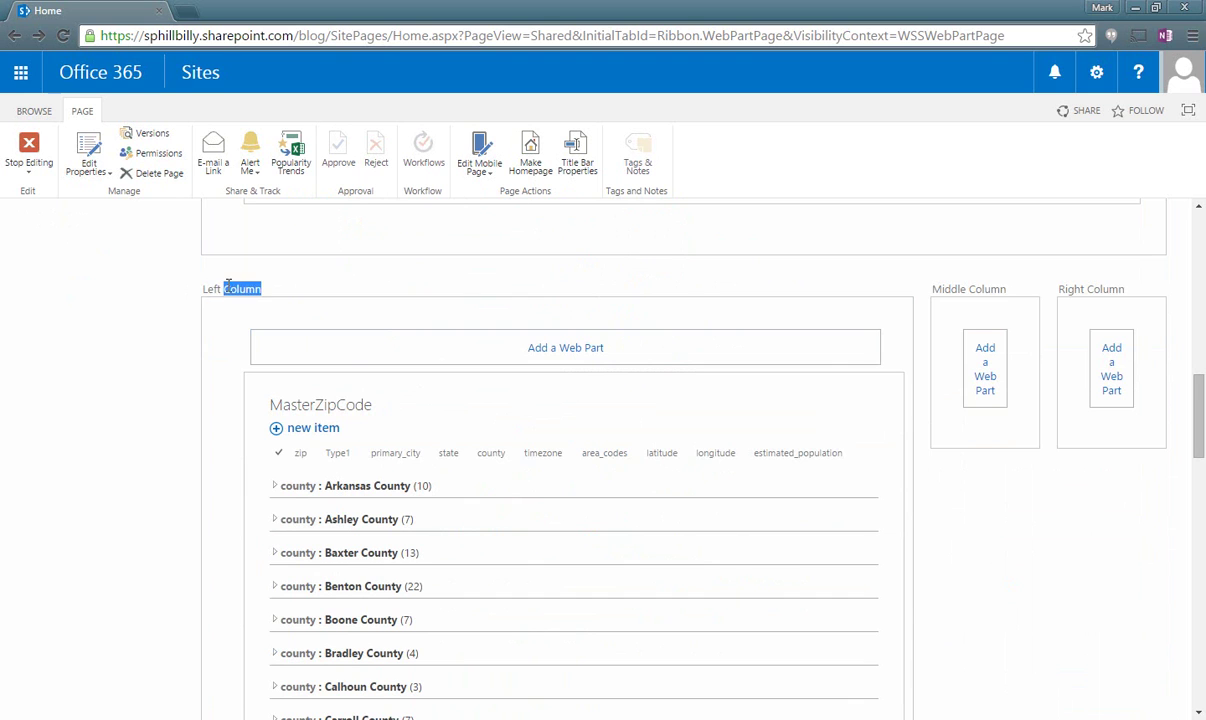
scroll(210, 383, "down", 12)
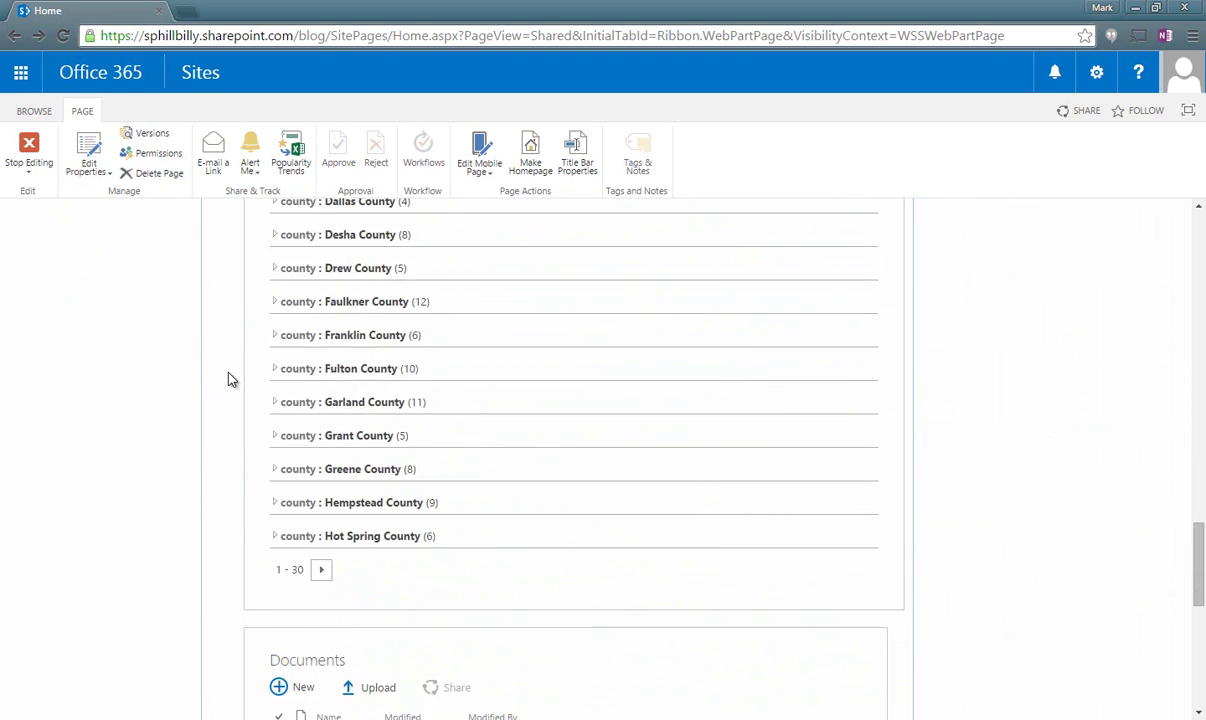
scroll(228, 377, "down", 2)
scroll(228, 375, "up", 15)
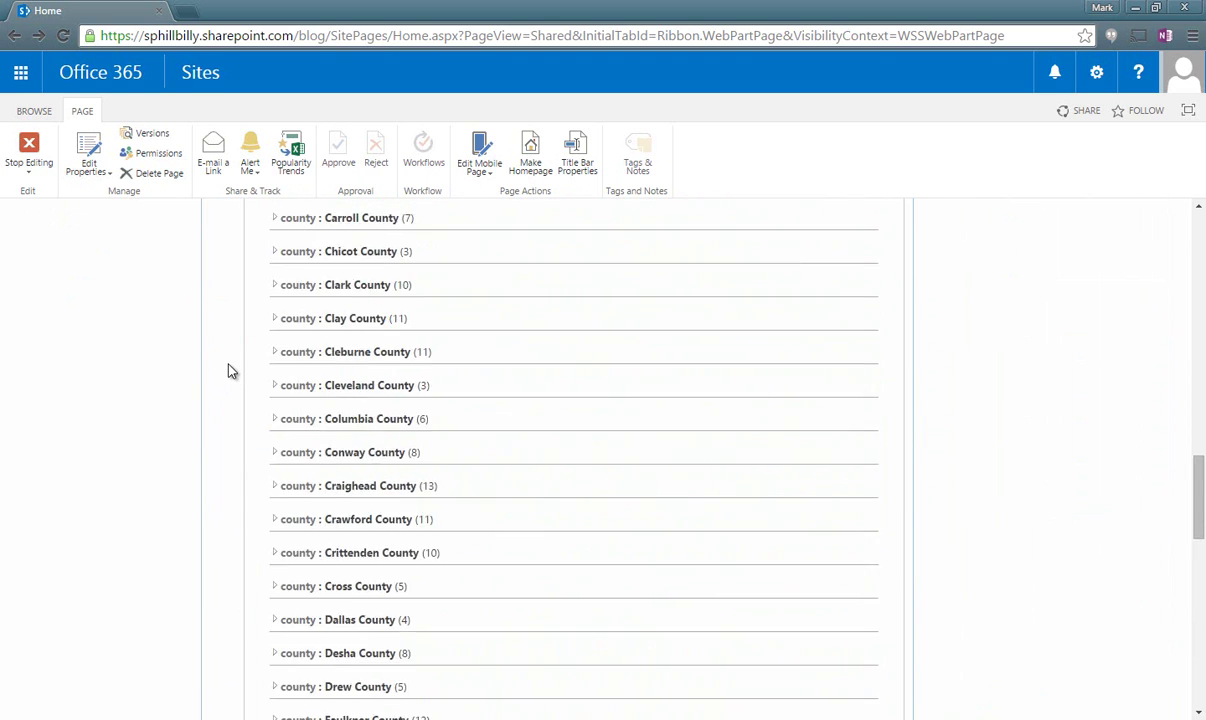
scroll(229, 370, "up", 10)
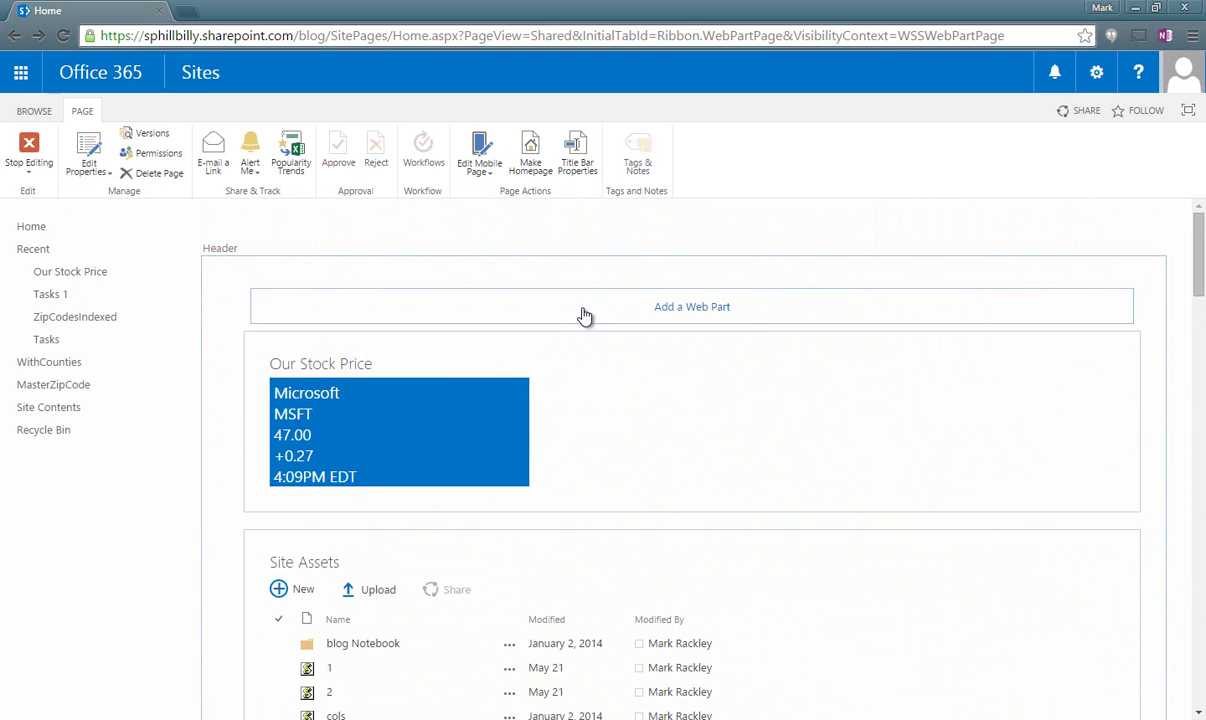
mouse_move(538, 357)
Bring up tabs3.js and highlight the min script includes, HillbillyTabs path and css stylesheet link
left_click(336, 664)
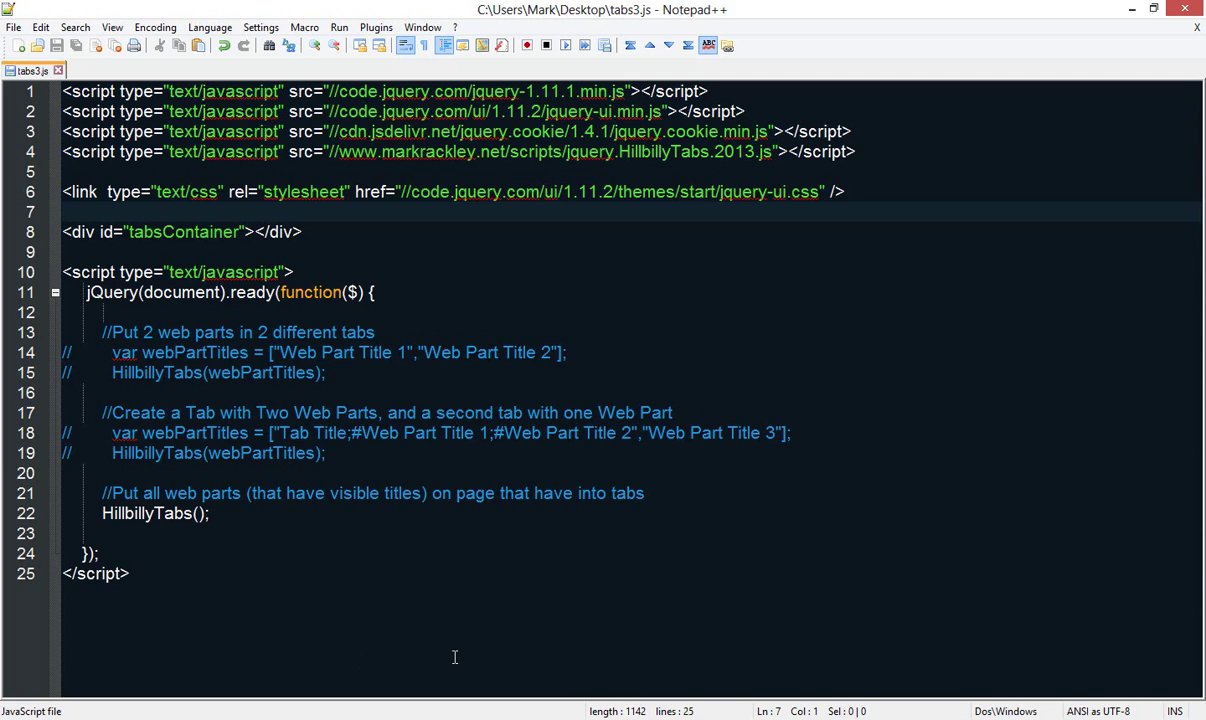
double_click(588, 93)
left_click(631, 112)
double_click(631, 112)
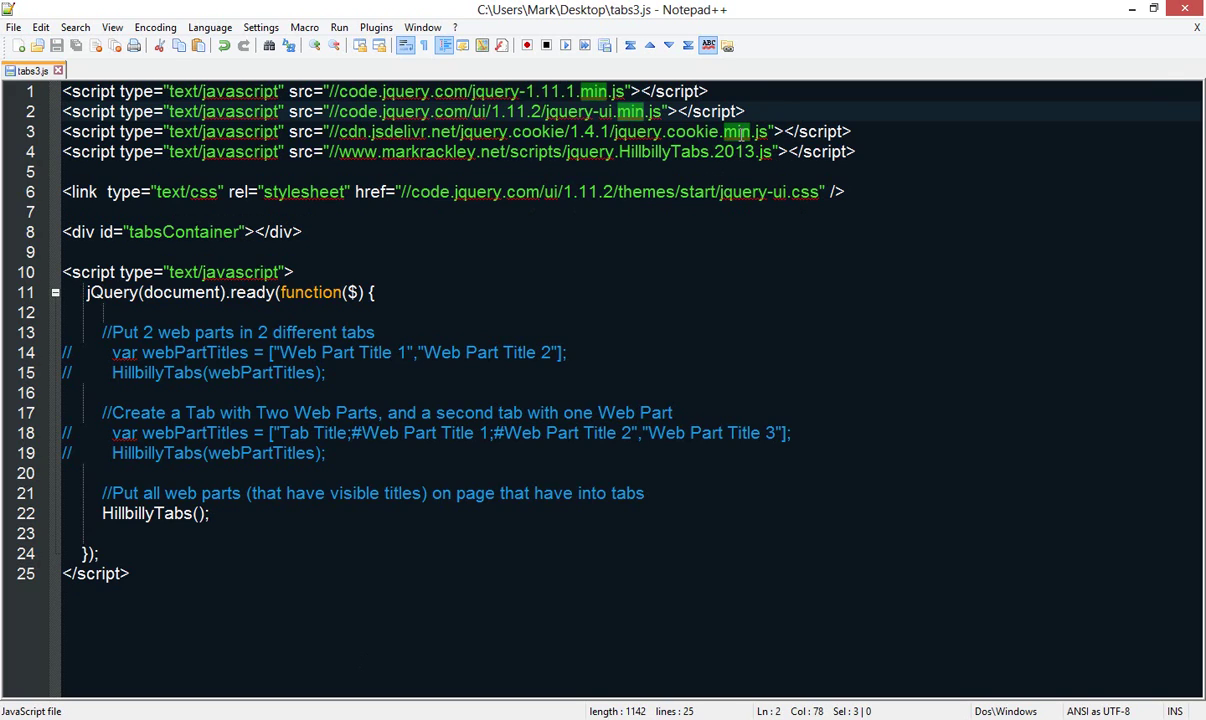
double_click(735, 131)
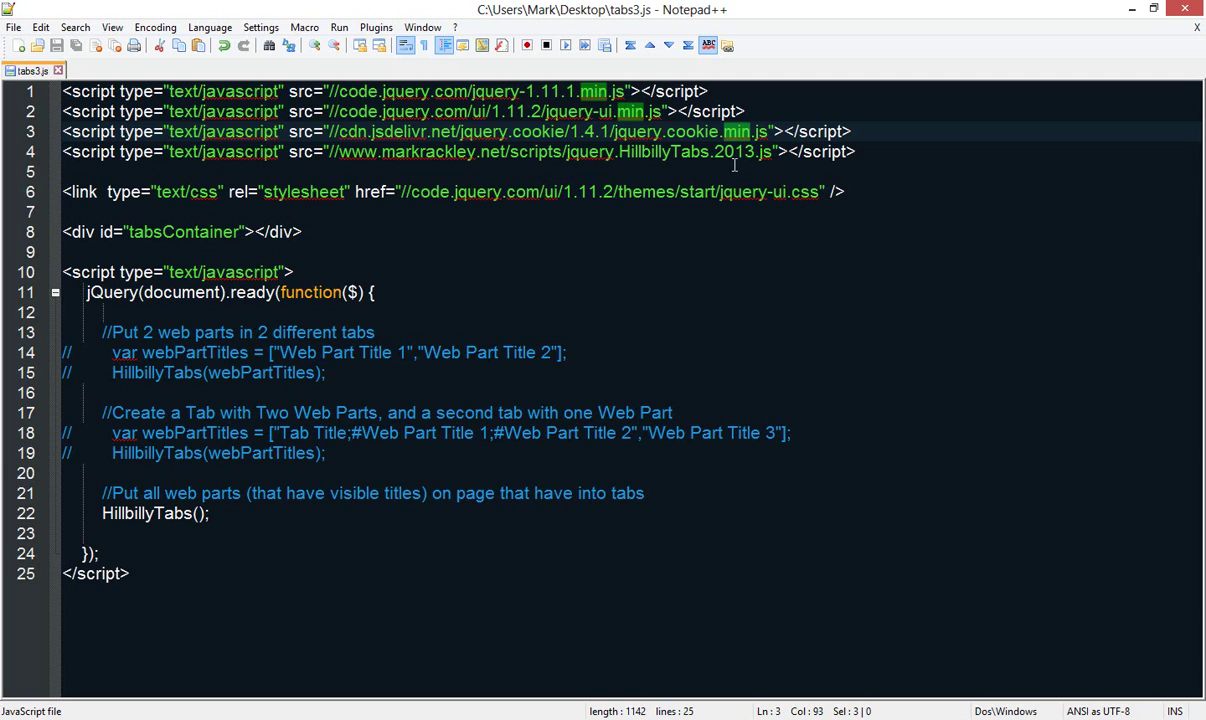
double_click(666, 153)
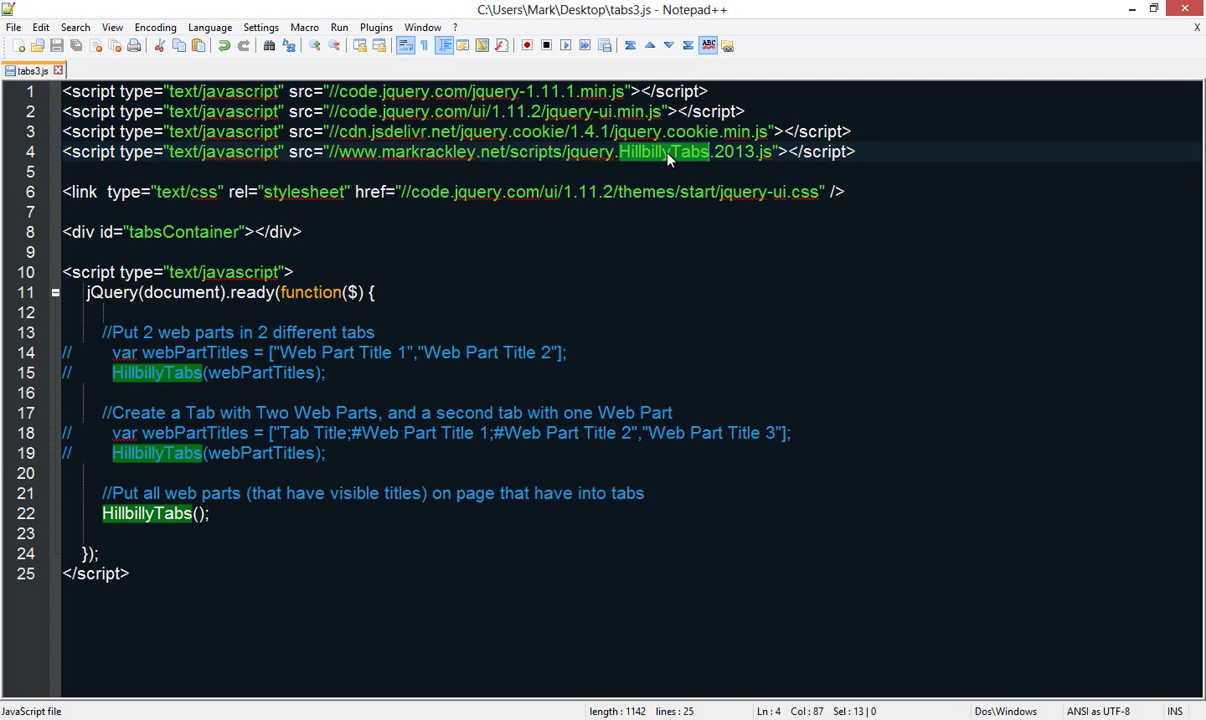
double_click(805, 192)
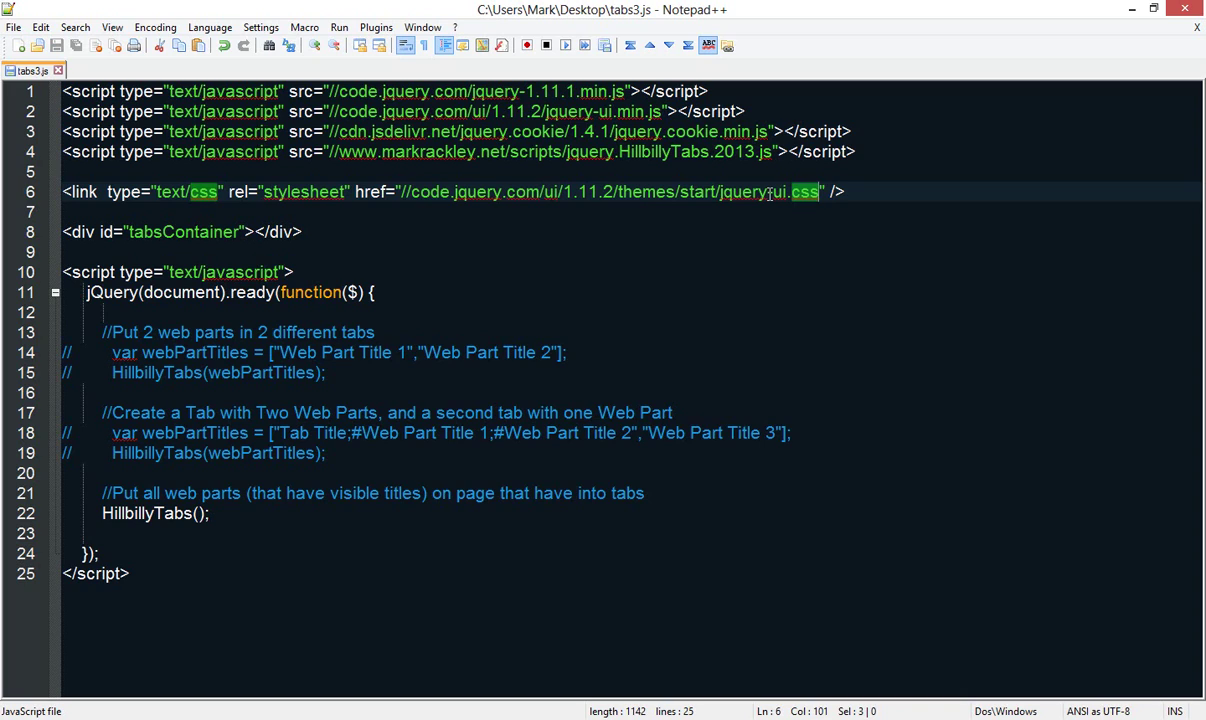
Highlight the tabsContainer id and the HillbillyTabs calls on lines 19 and 22
double_click(168, 231)
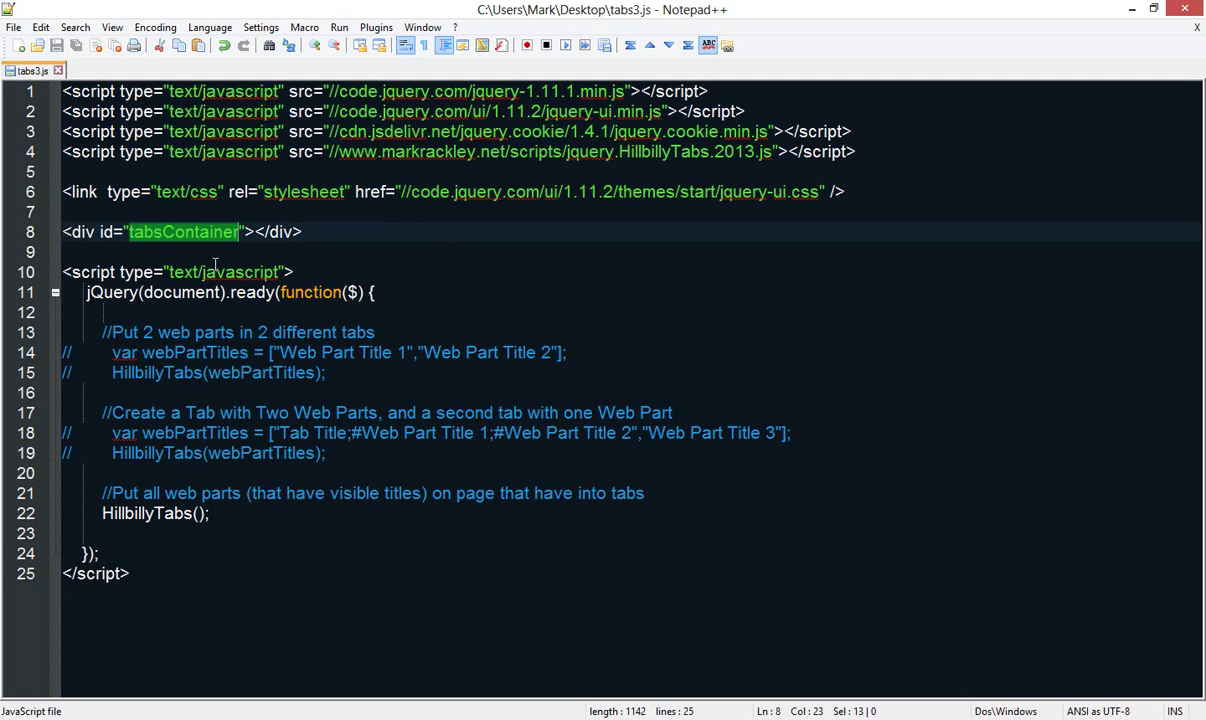
double_click(175, 513)
triple_click(157, 453)
double_click(157, 453)
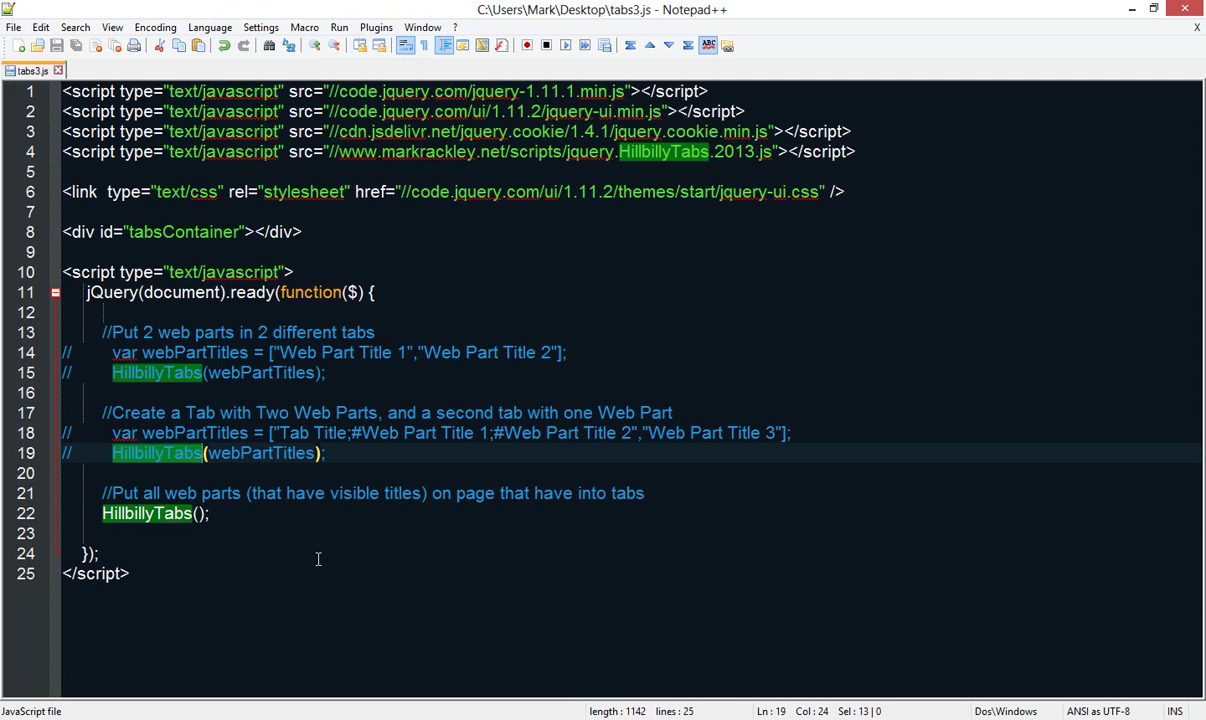
left_click(318, 559)
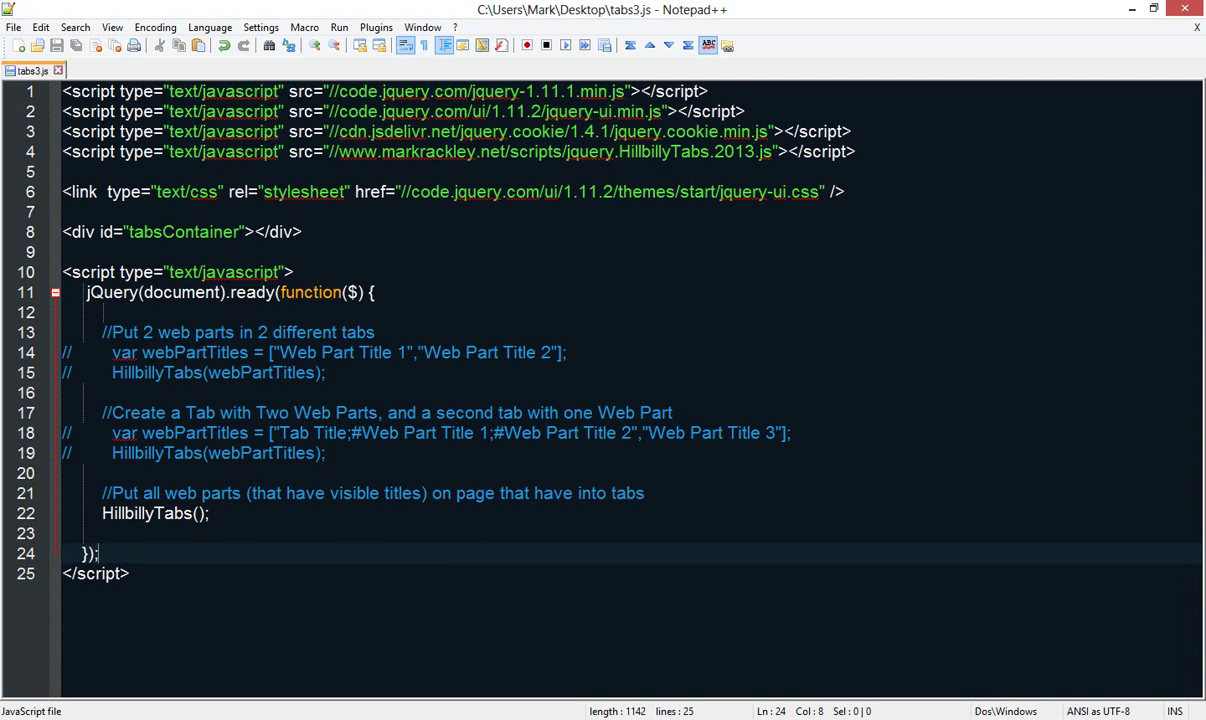
Back in SharePoint, open the Site Assets library from Site contents
key("alt+Tab")
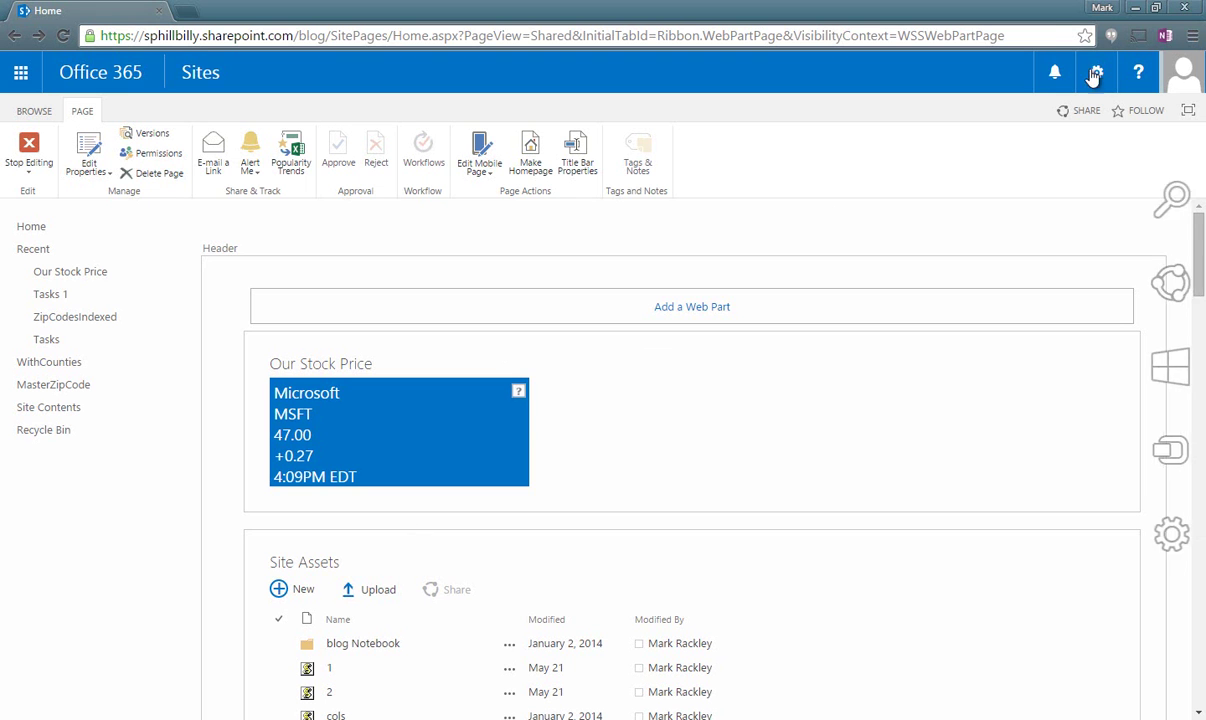
left_click(1090, 80)
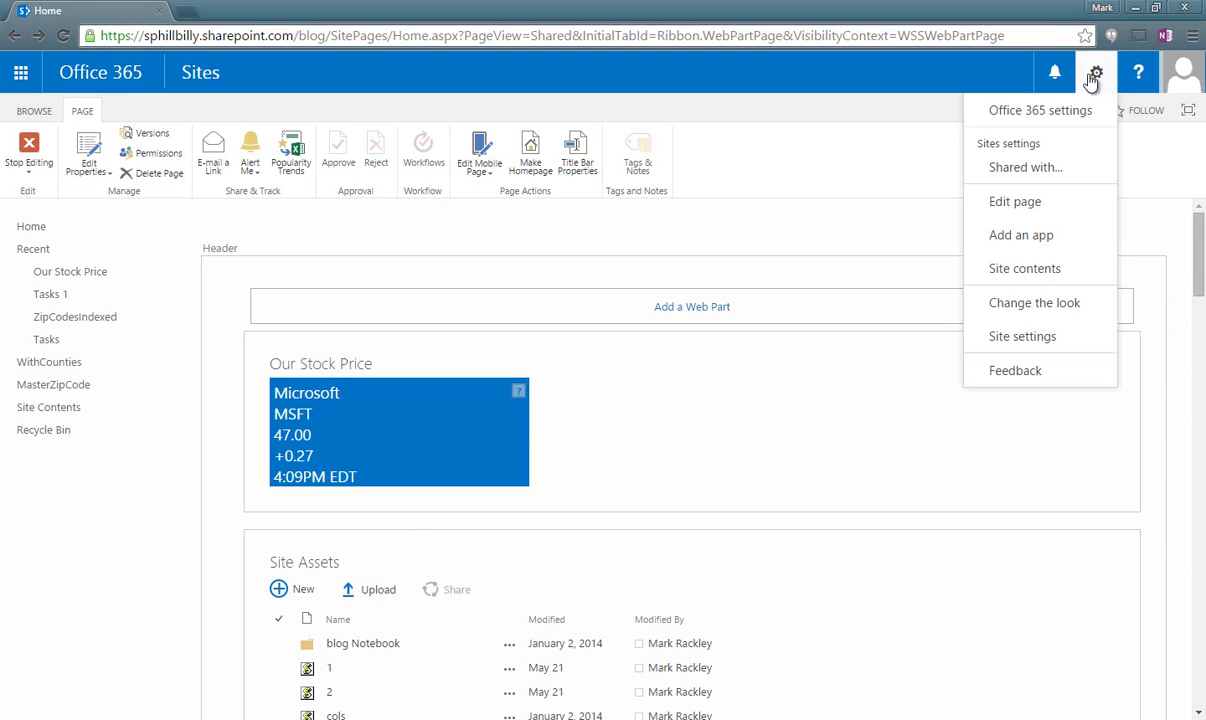
left_click(1018, 281)
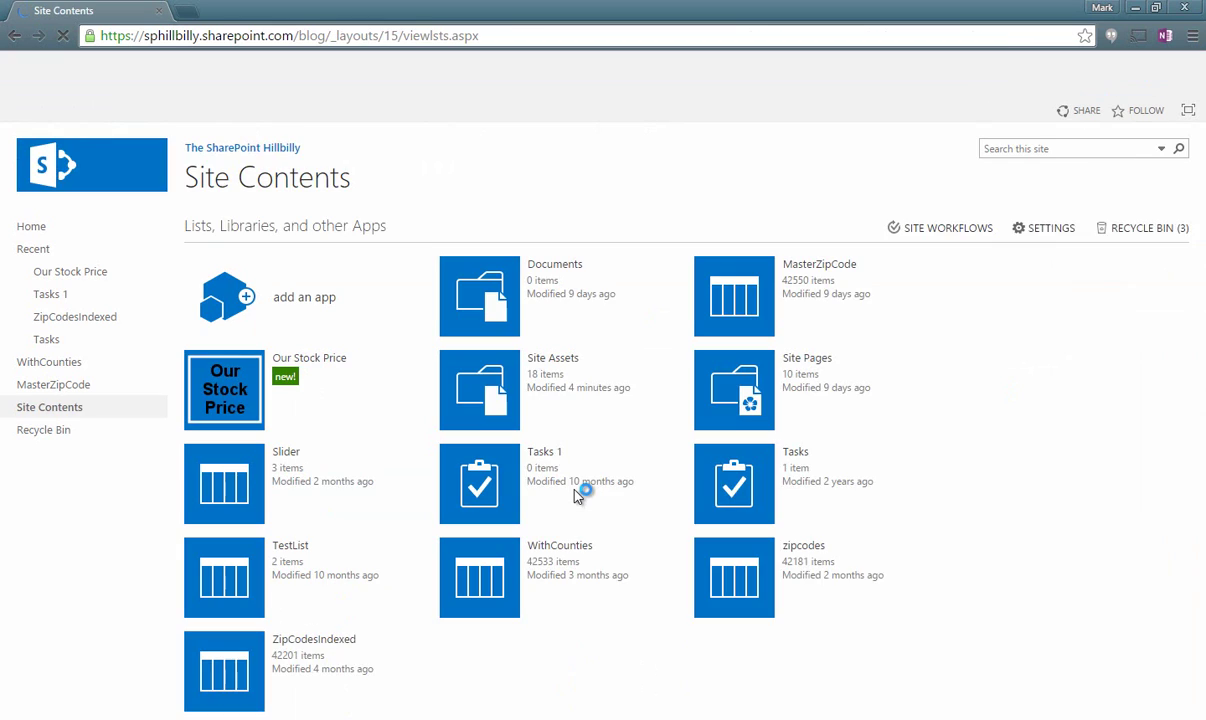
scroll(576, 487, "down", 3)
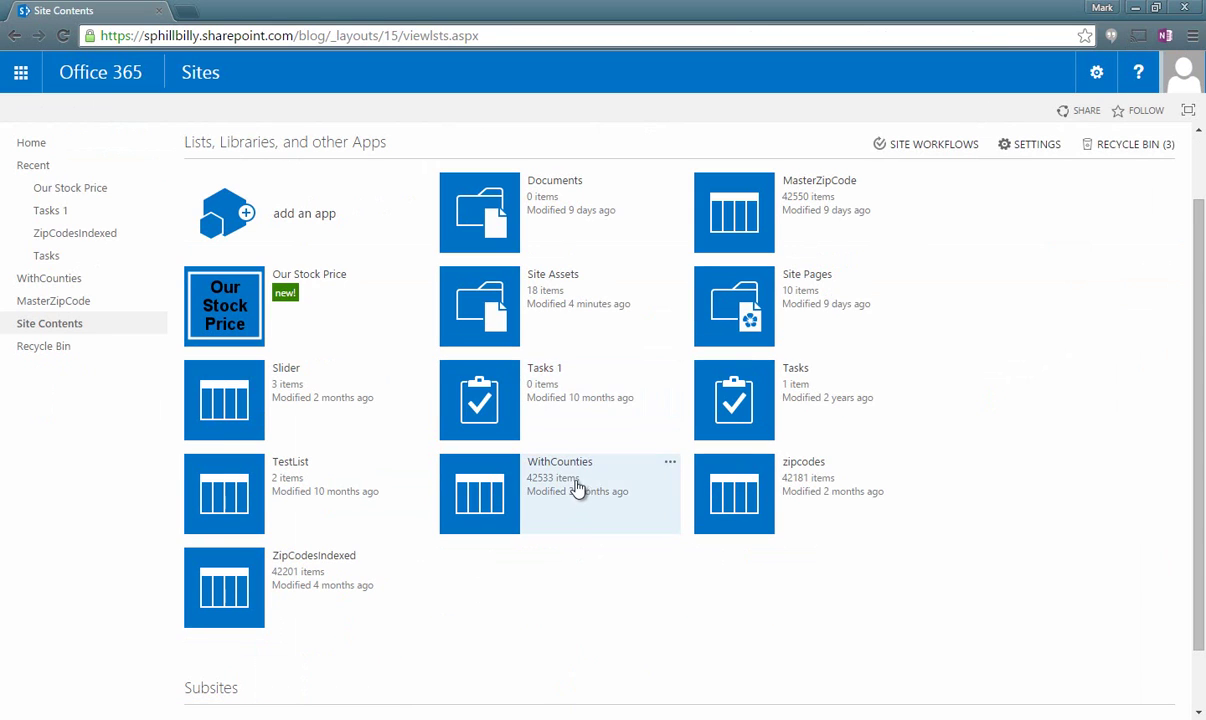
left_click(458, 286)
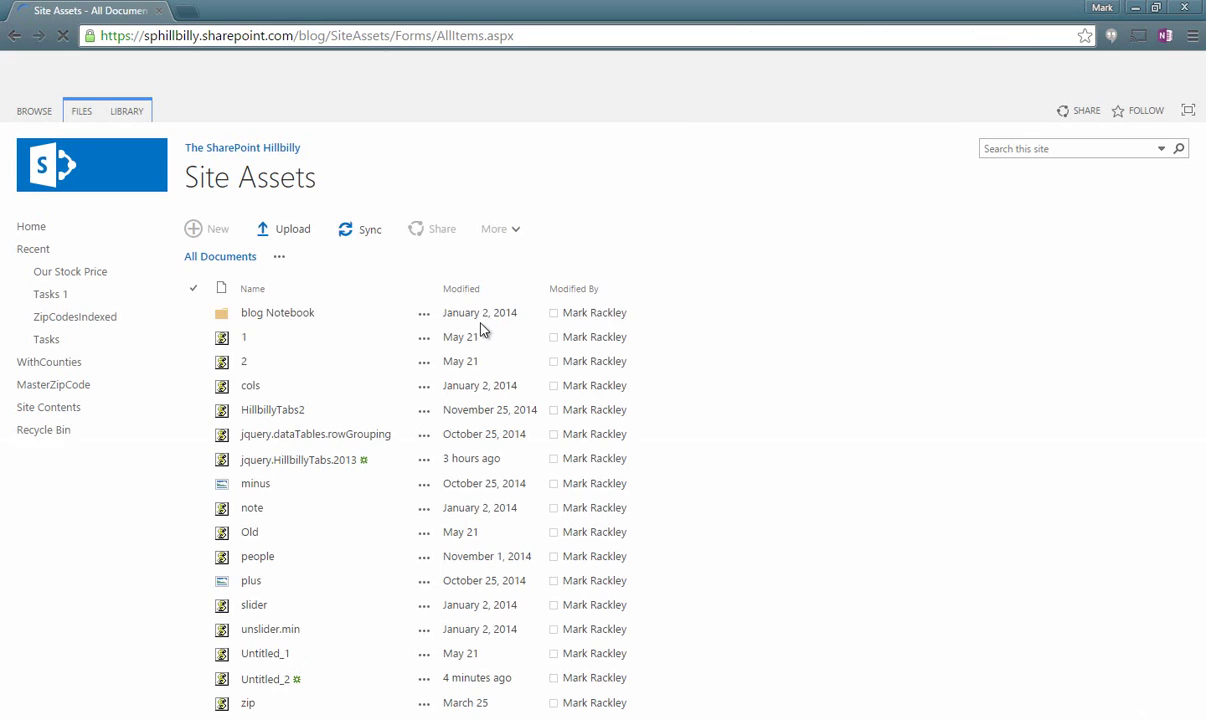
Upload tabs3.js from the Desktop into Site Assets
left_click(277, 228)
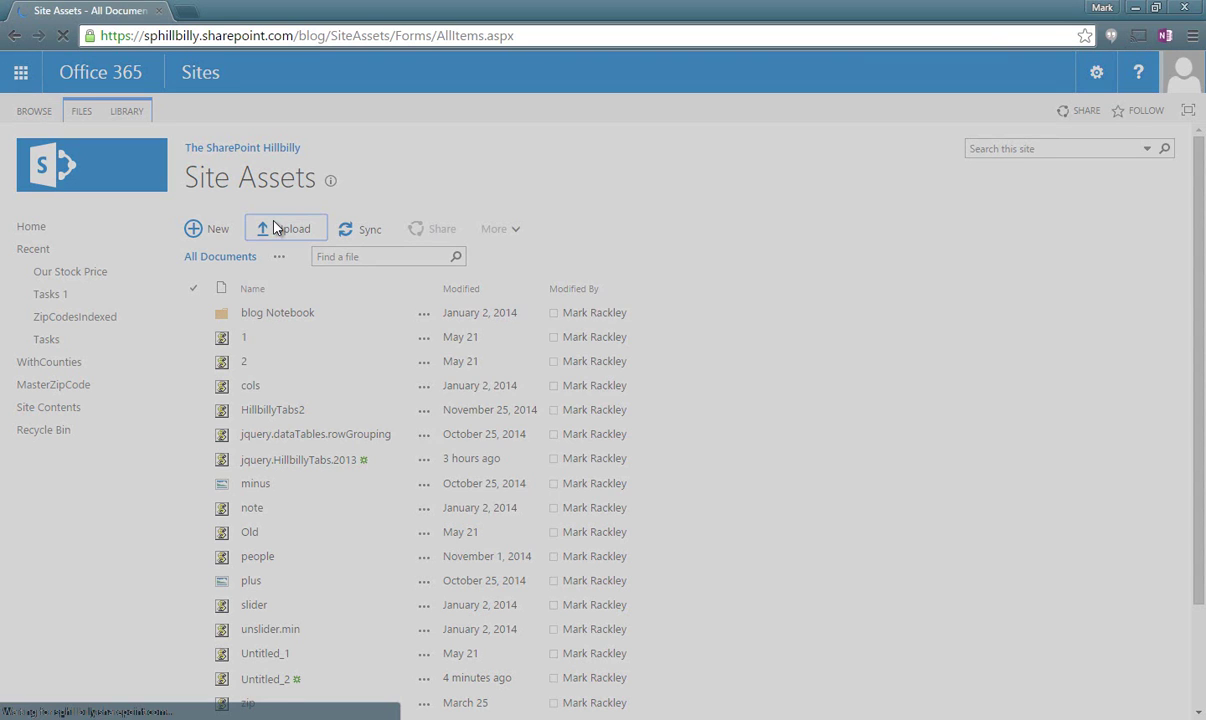
left_click(590, 314)
left_click(62, 120)
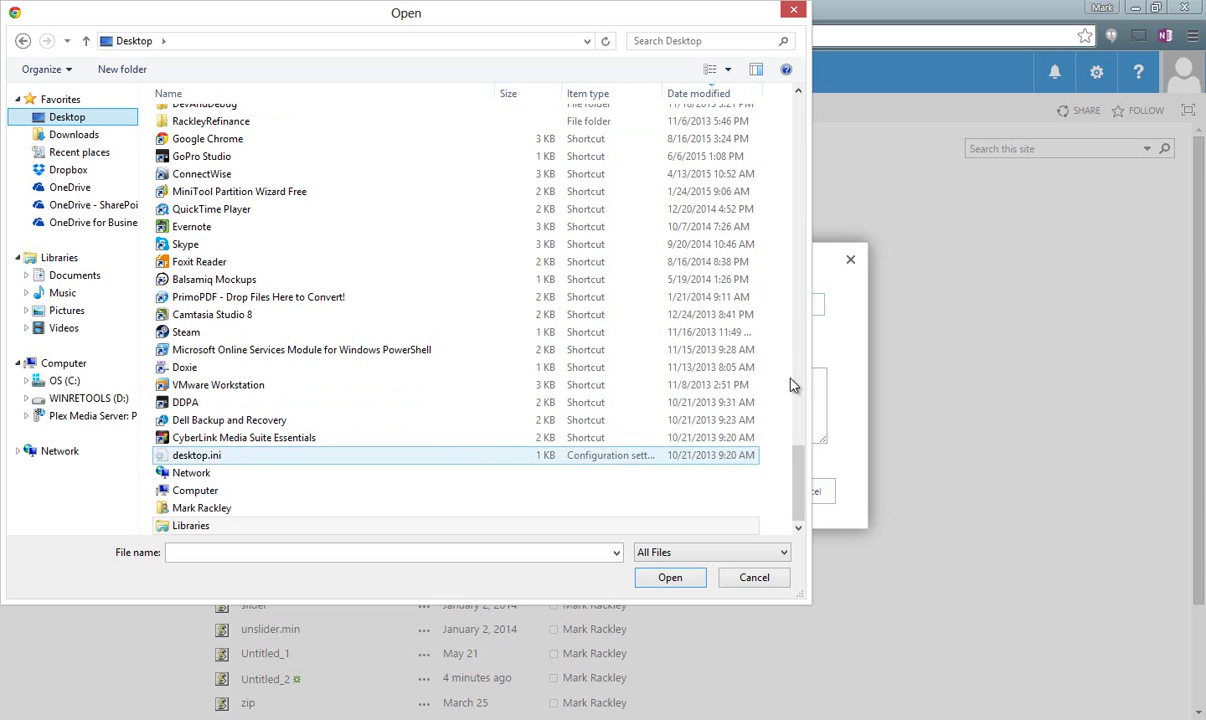
left_click_drag(798, 478, 797, 327)
scroll(779, 399, "down", 8)
scroll(779, 401, "up", 20)
left_click(205, 119)
left_click(668, 576)
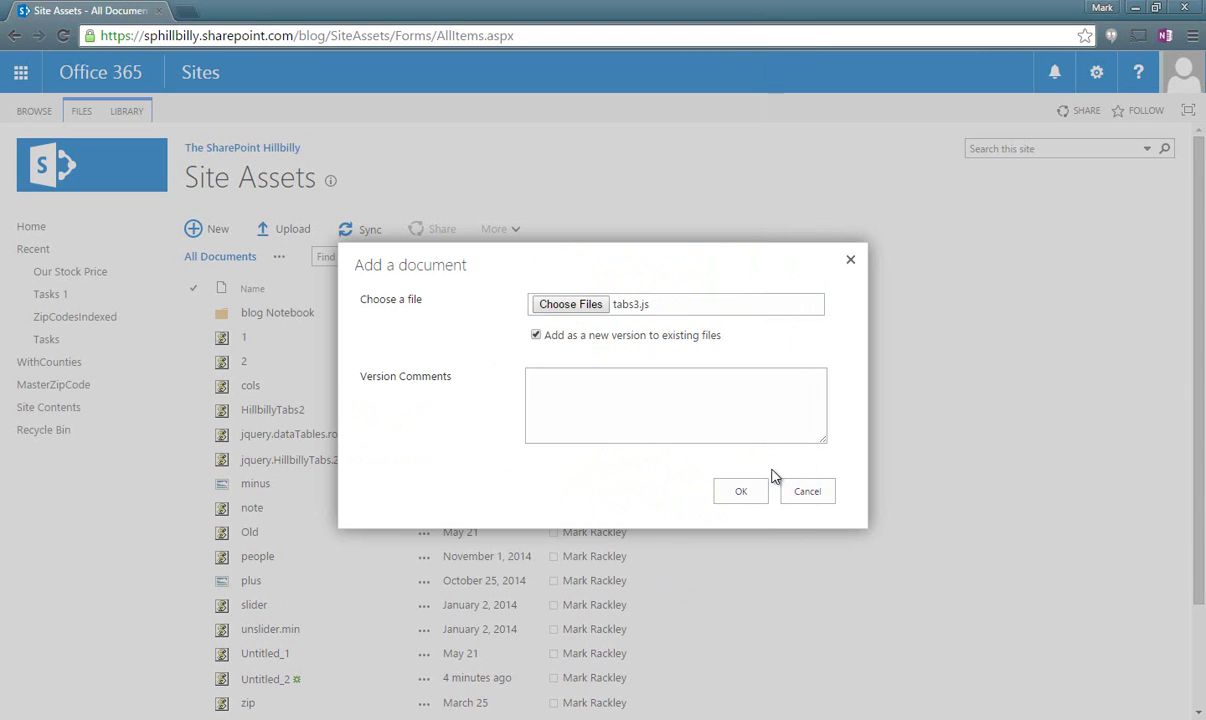
left_click(739, 495)
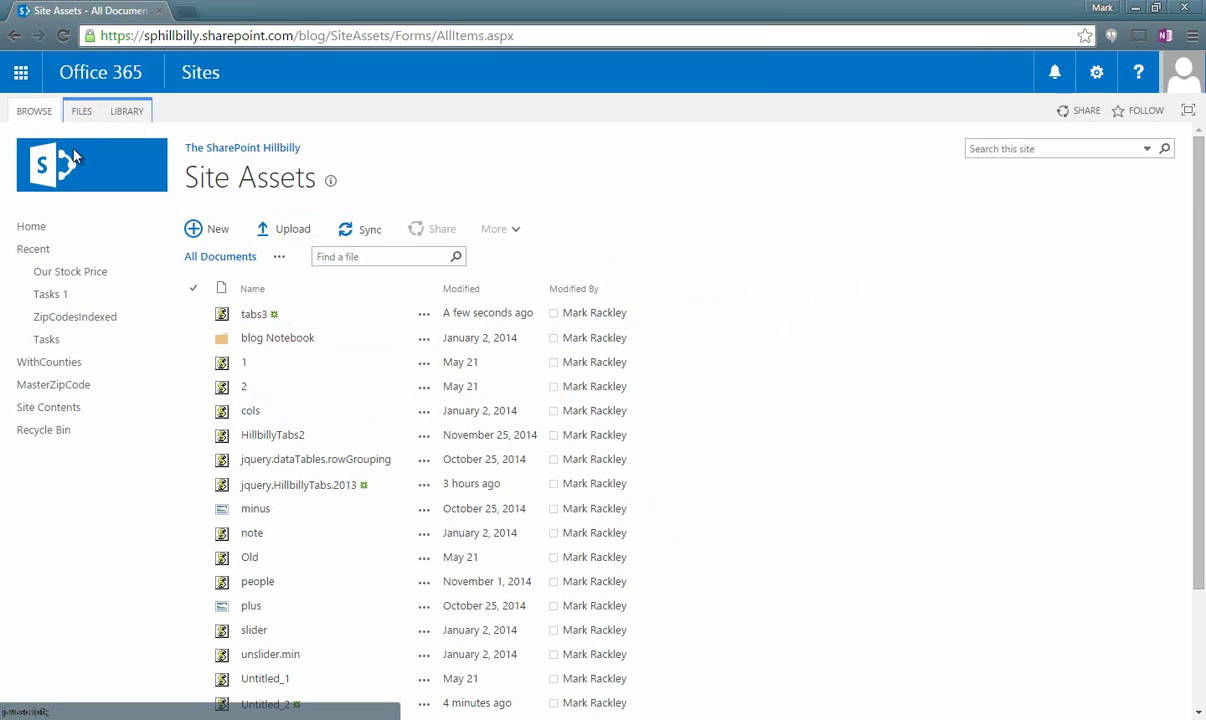
Edit the home page and add a Content Editor web part to the Header zone
left_click(122, 174)
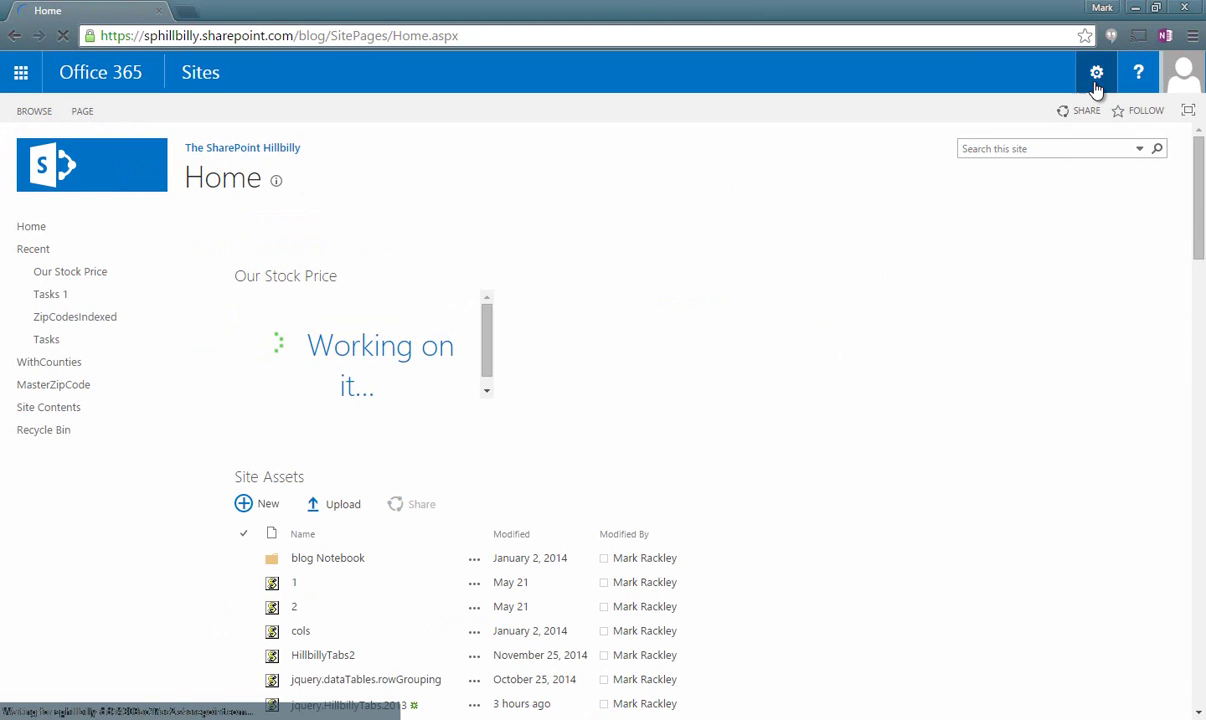
left_click(1097, 74)
left_click(1024, 207)
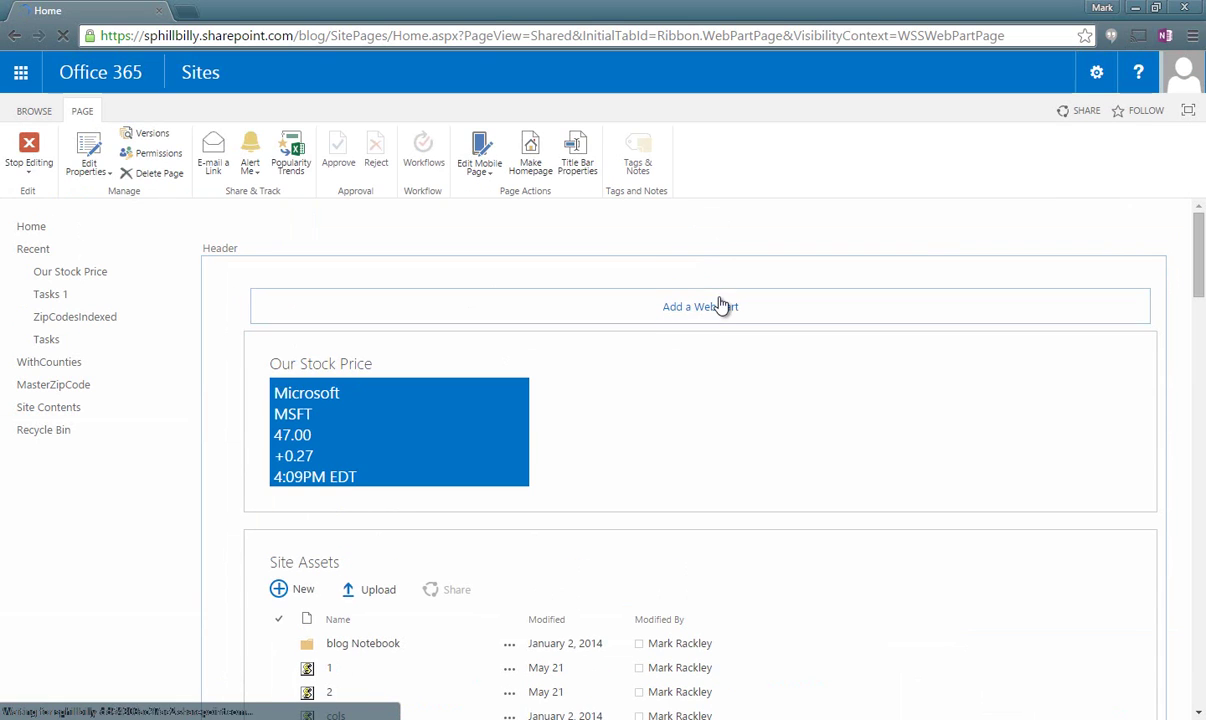
left_click(700, 308)
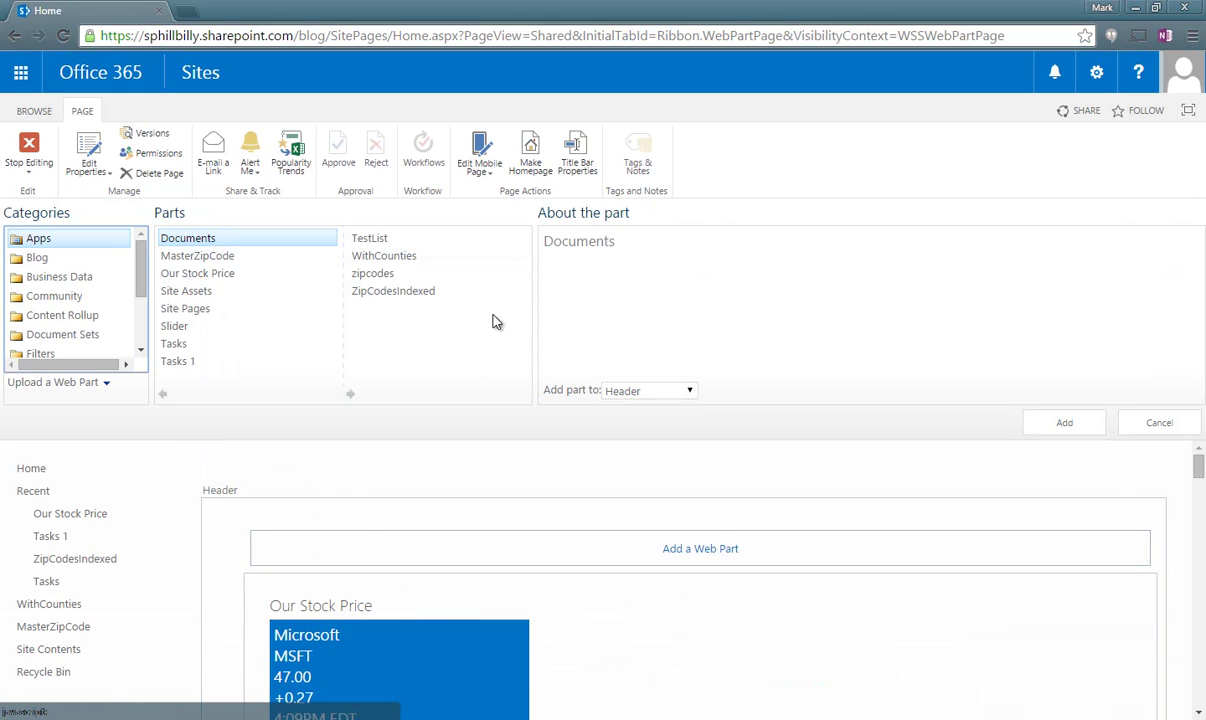
scroll(140, 316, "down", 2)
left_click(97, 289)
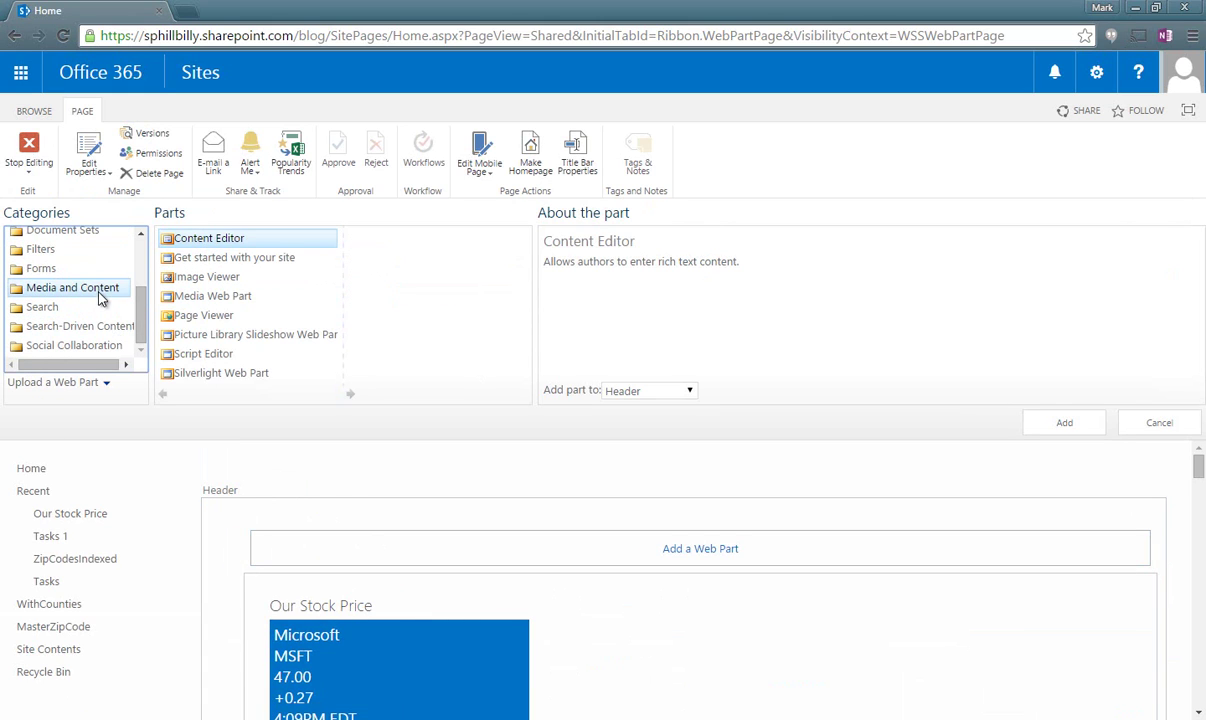
left_click(1062, 423)
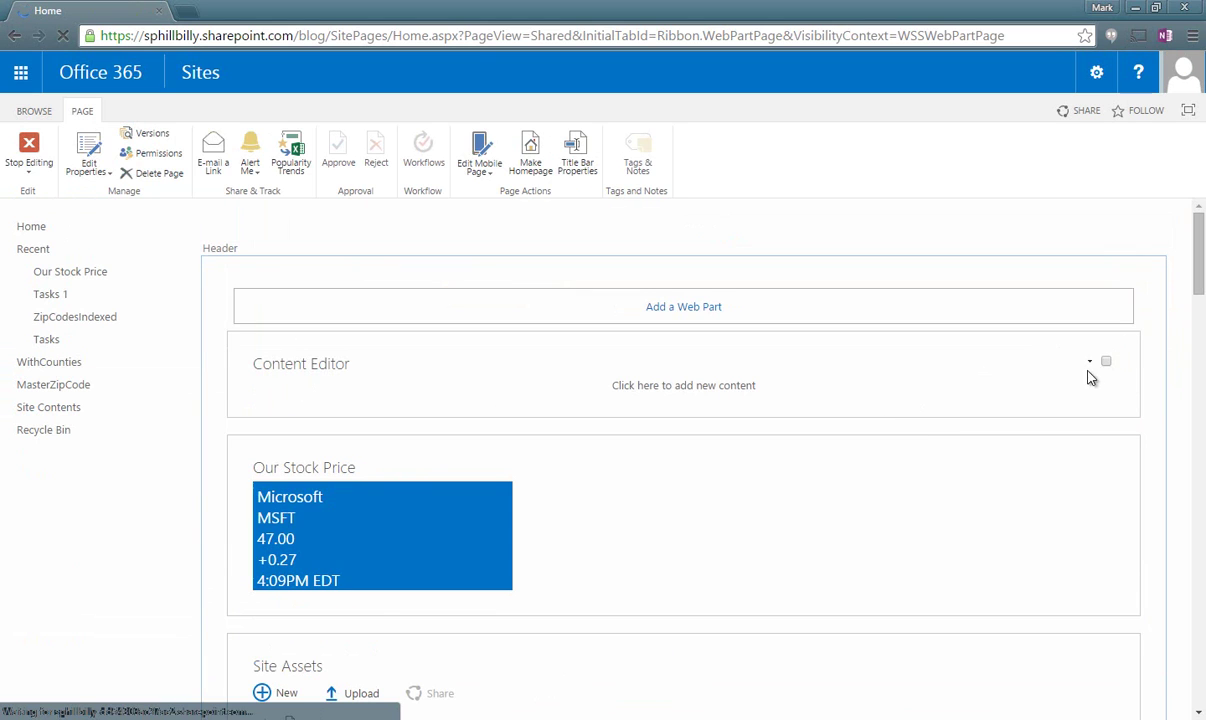
Set the Content Editor's content link to ../SiteAssets/tabs3.js and apply it
left_click(1090, 362)
left_click(1036, 470)
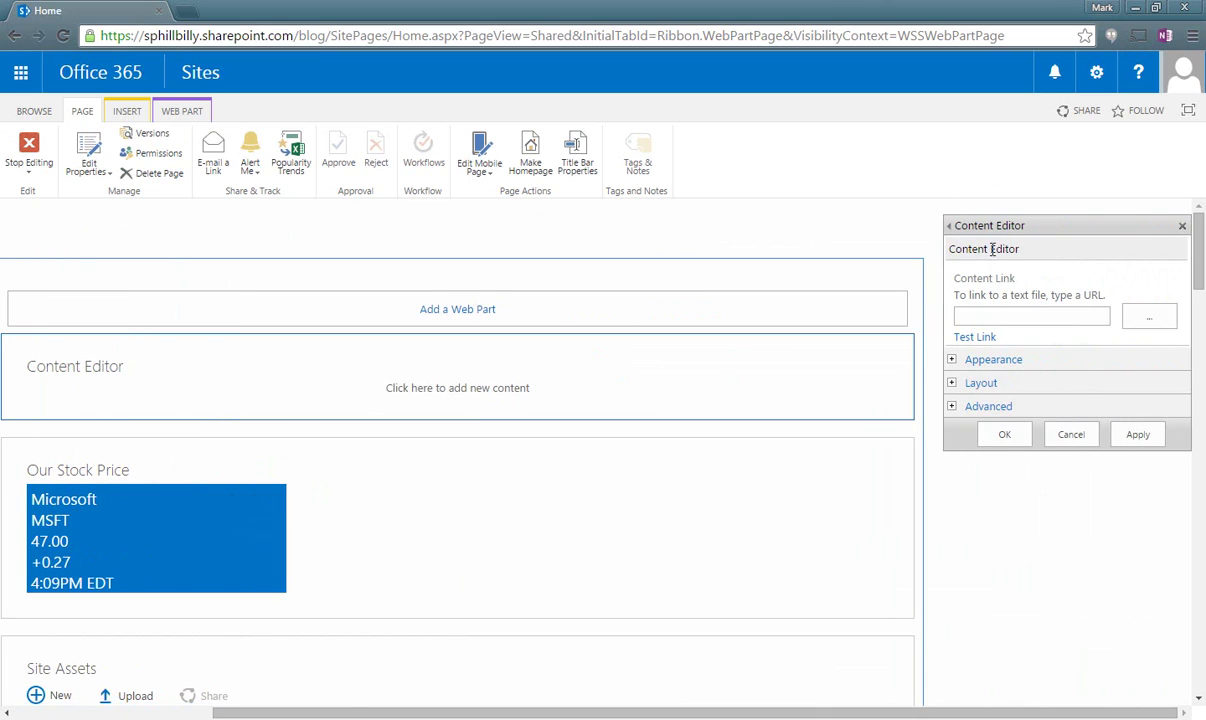
left_click(980, 315)
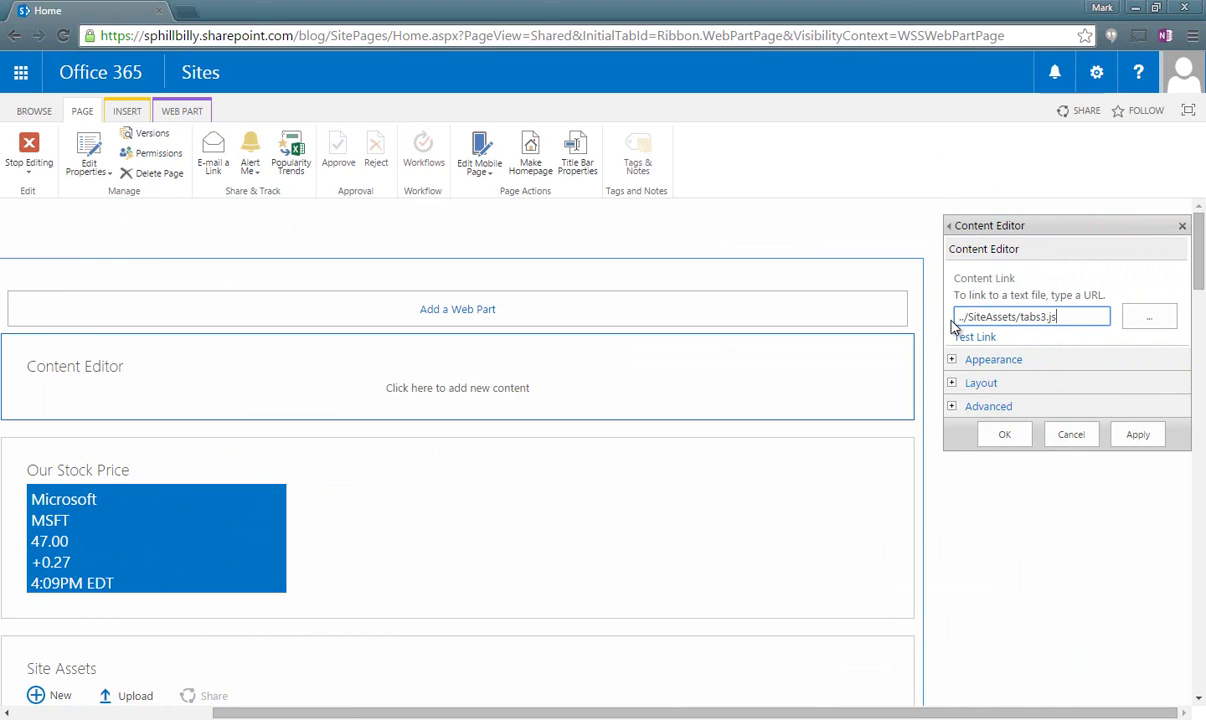
left_click(1140, 434)
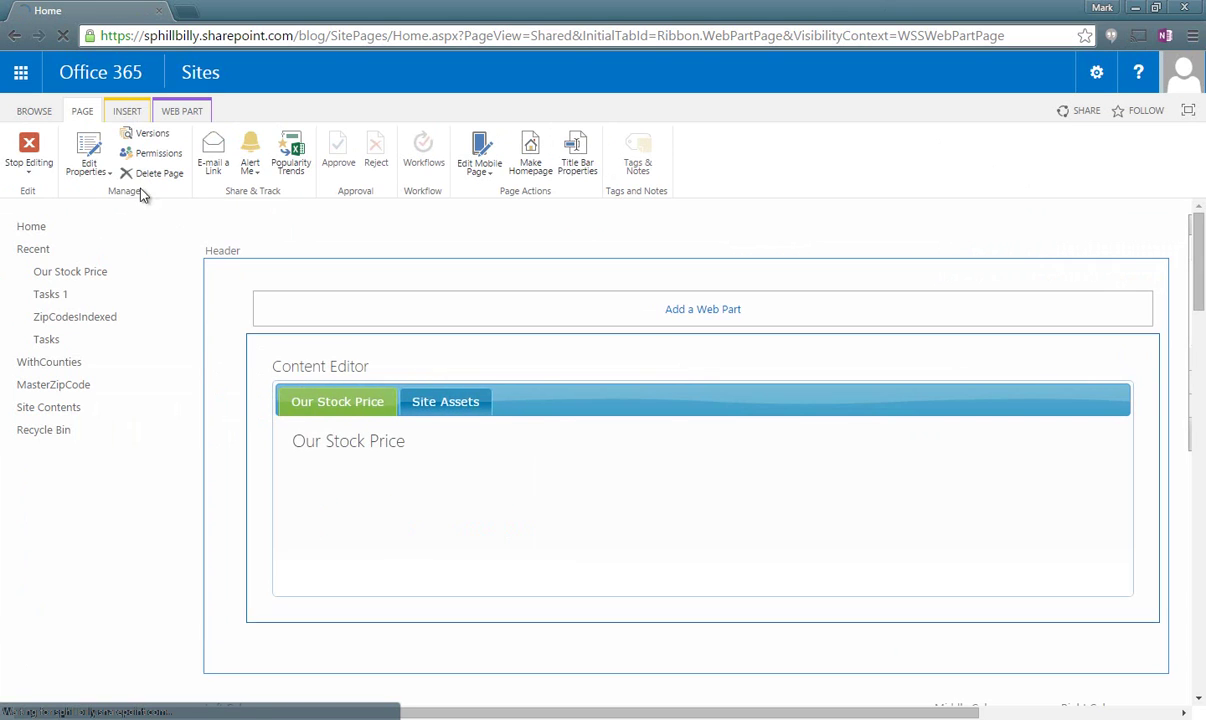
Stop editing, switch between the Site Assets and Our Stock Price tabs, and review the page
left_click(30, 150)
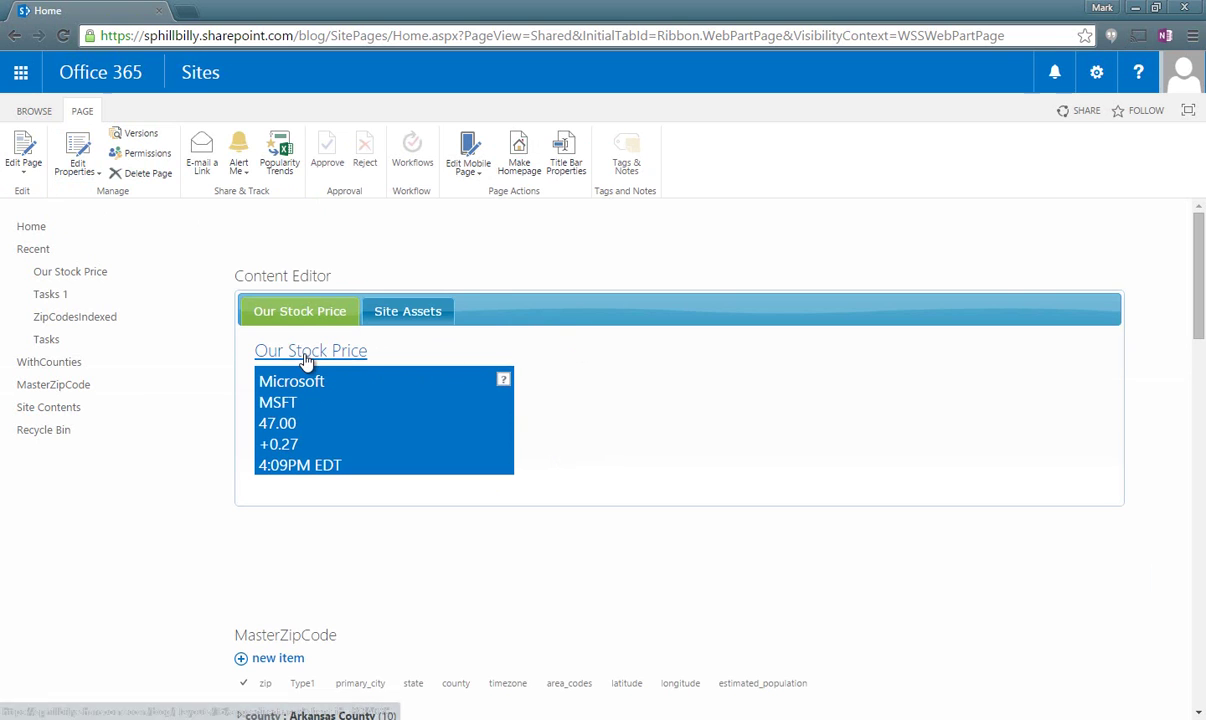
left_click(400, 311)
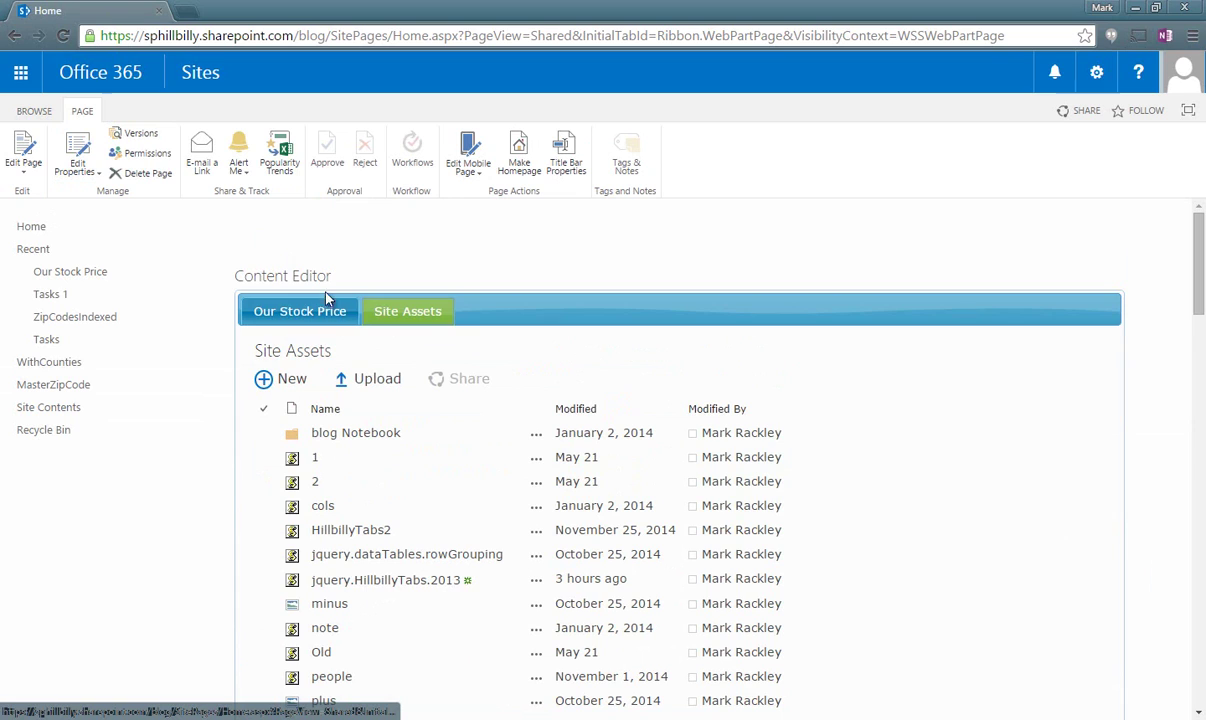
left_click(324, 306)
scroll(185, 595, "down", 2)
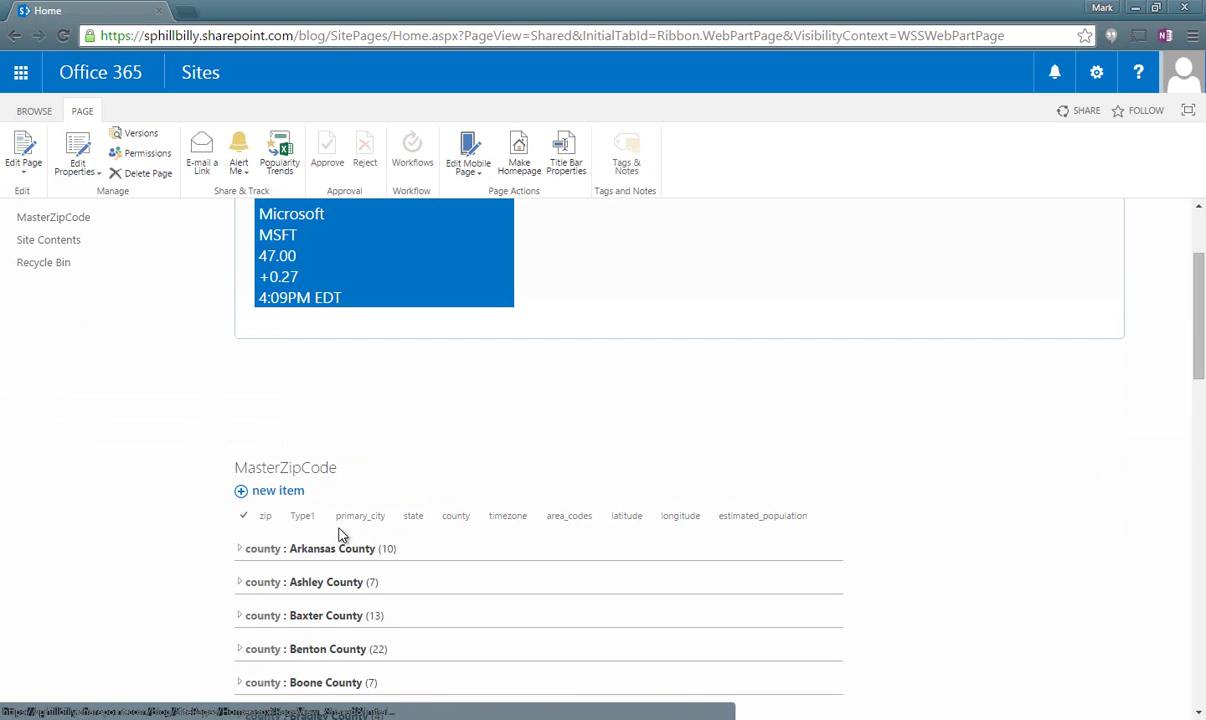
scroll(345, 530, "up", 2)
scroll(364, 516, "down", 2)
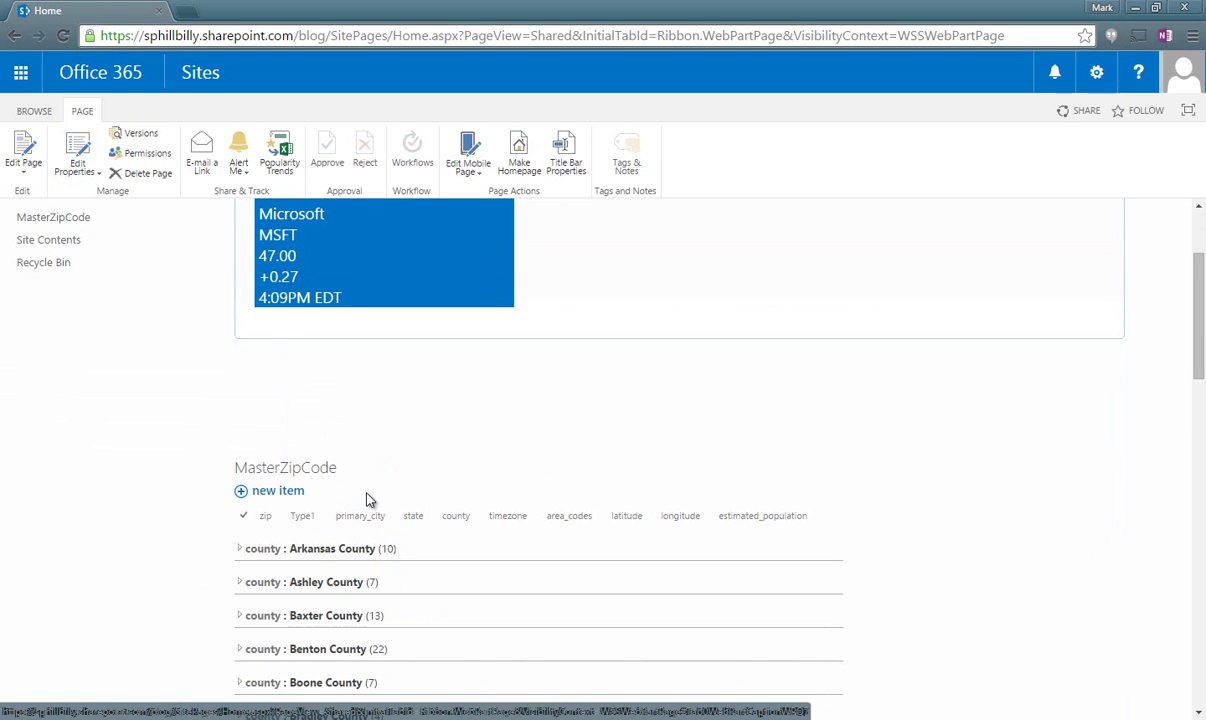
scroll(366, 500, "up", 2)
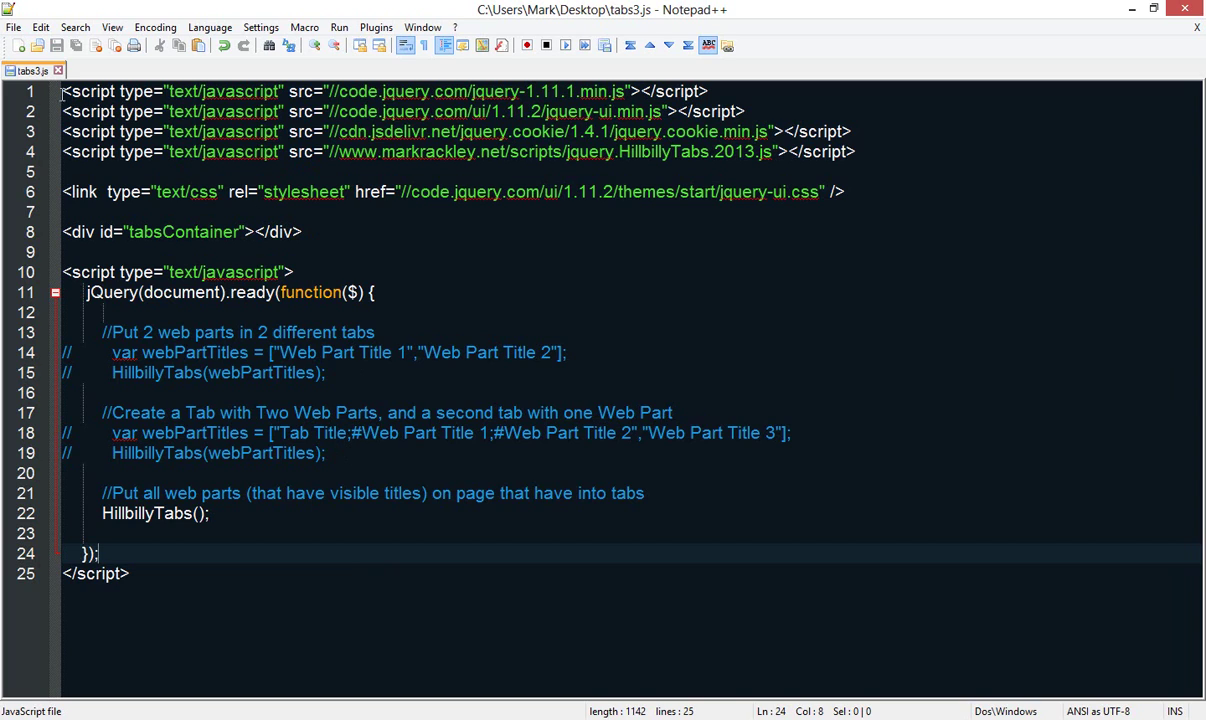
Delete include lines 1–6 and save the script as tabs3.1.js on the Desktop
left_click_drag(62, 91, 915, 208)
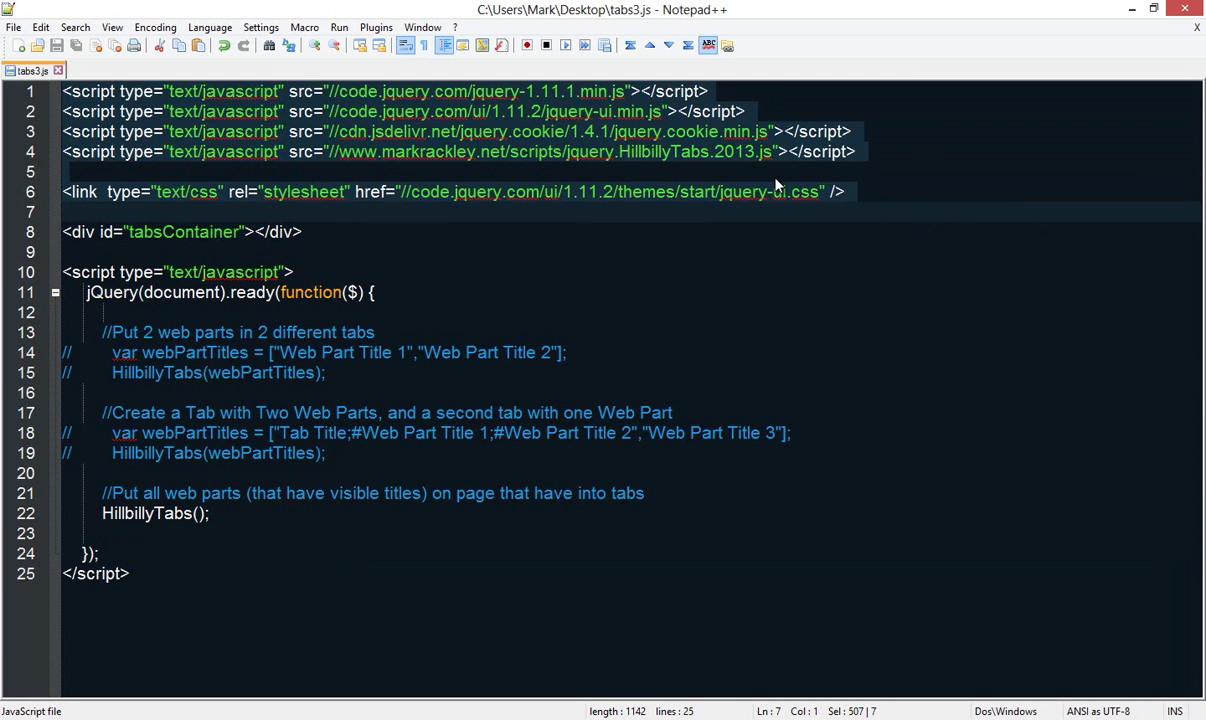
key("Delete")
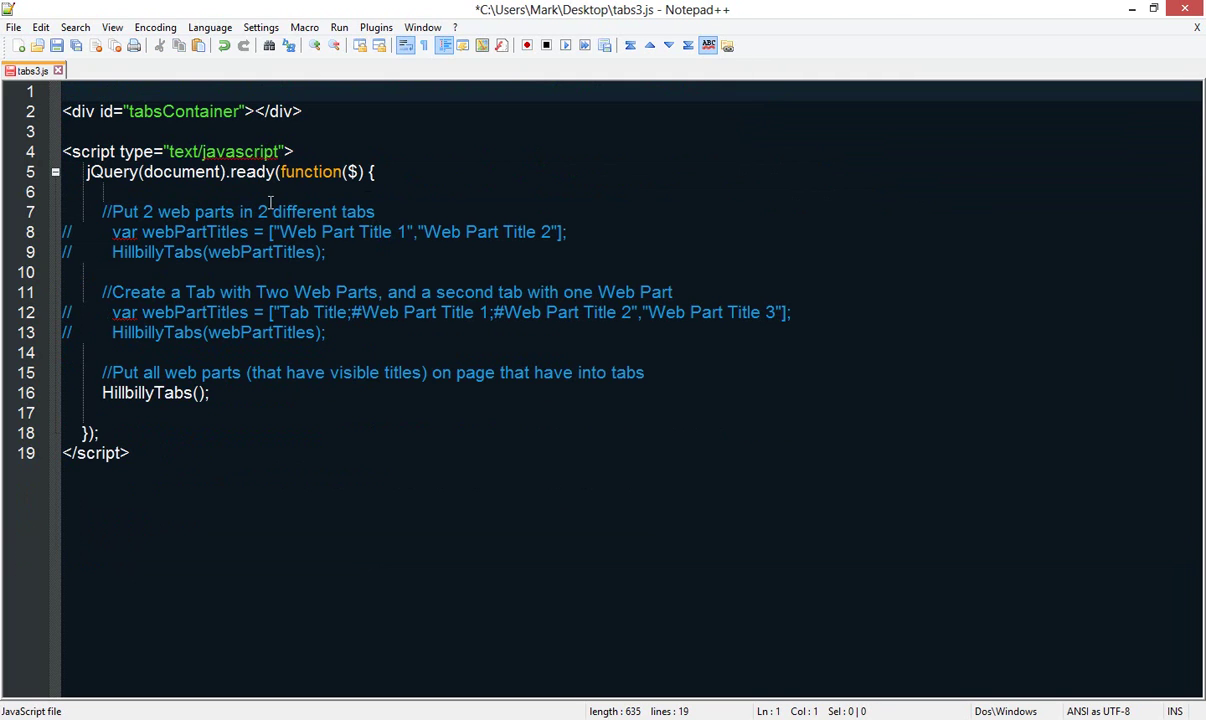
left_click(15, 28)
left_click(83, 120)
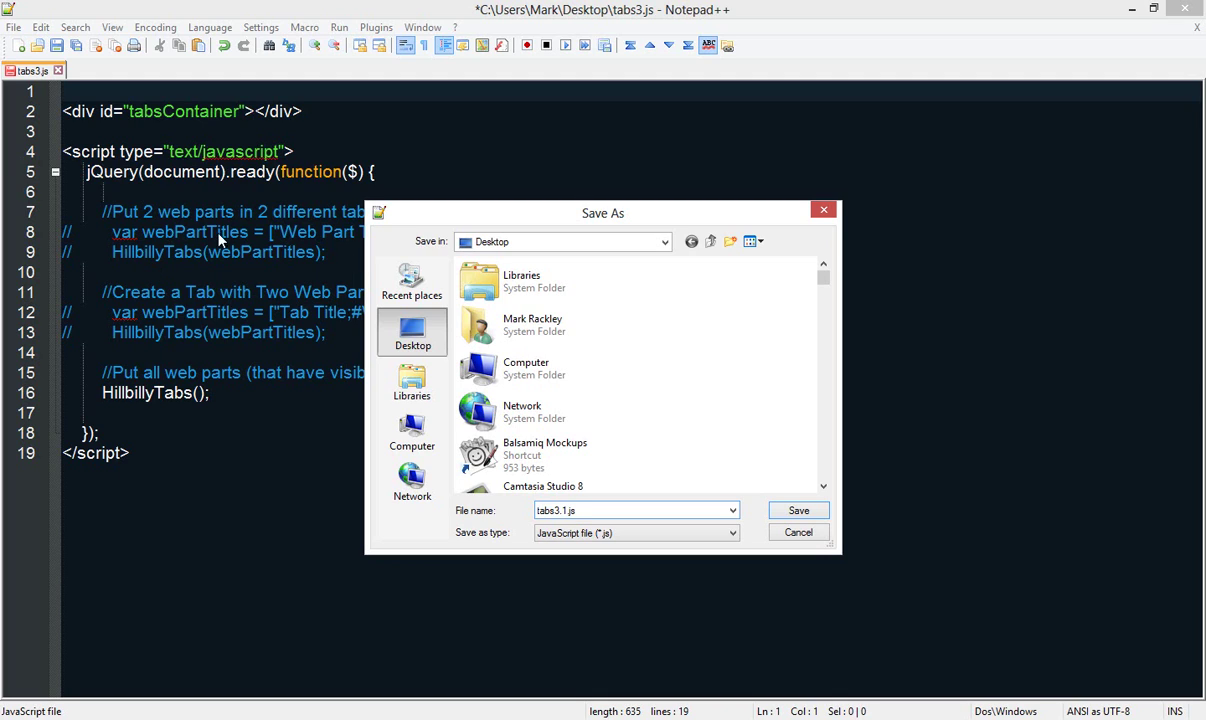
left_click(799, 511)
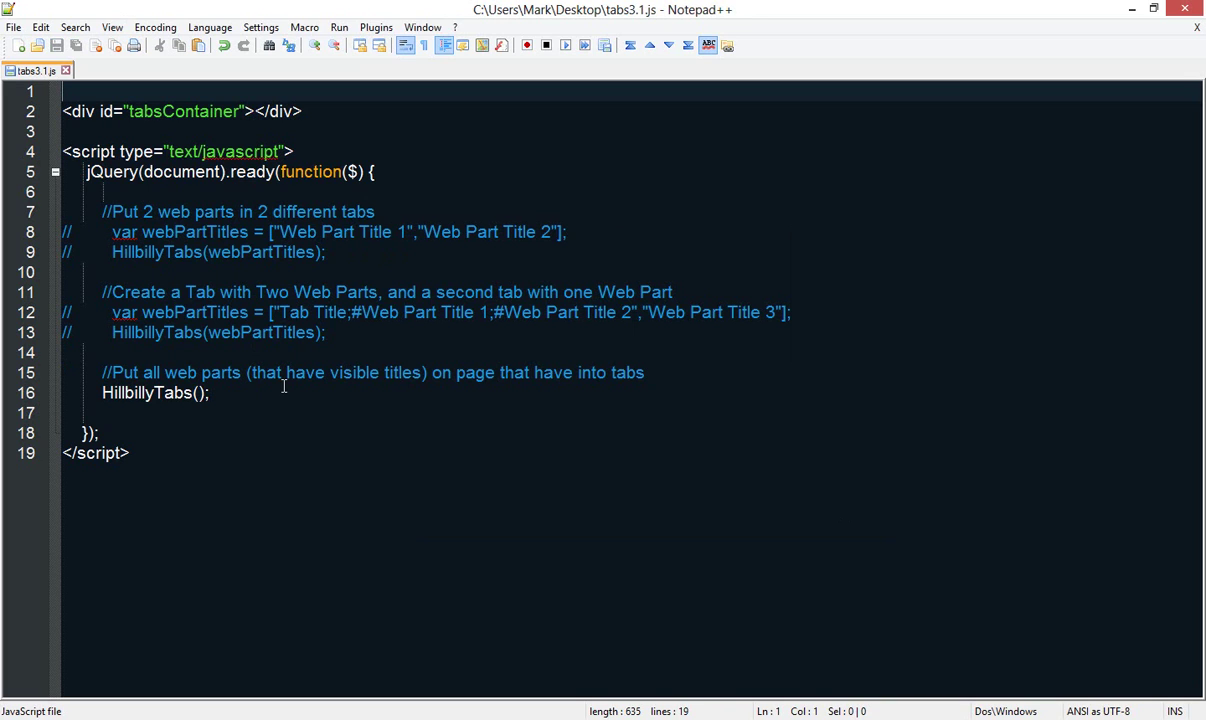
Back in SharePoint, open the Site Assets library from Site contents
key("alt+Tab")
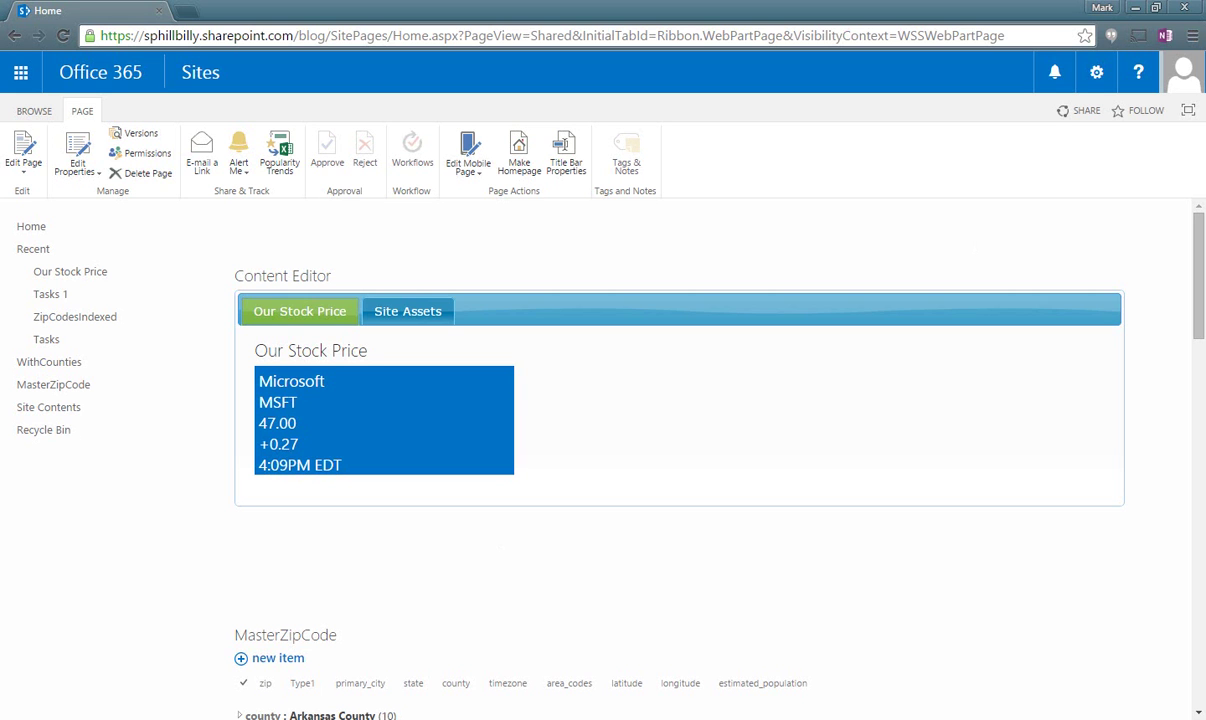
left_click(1096, 76)
left_click(1020, 272)
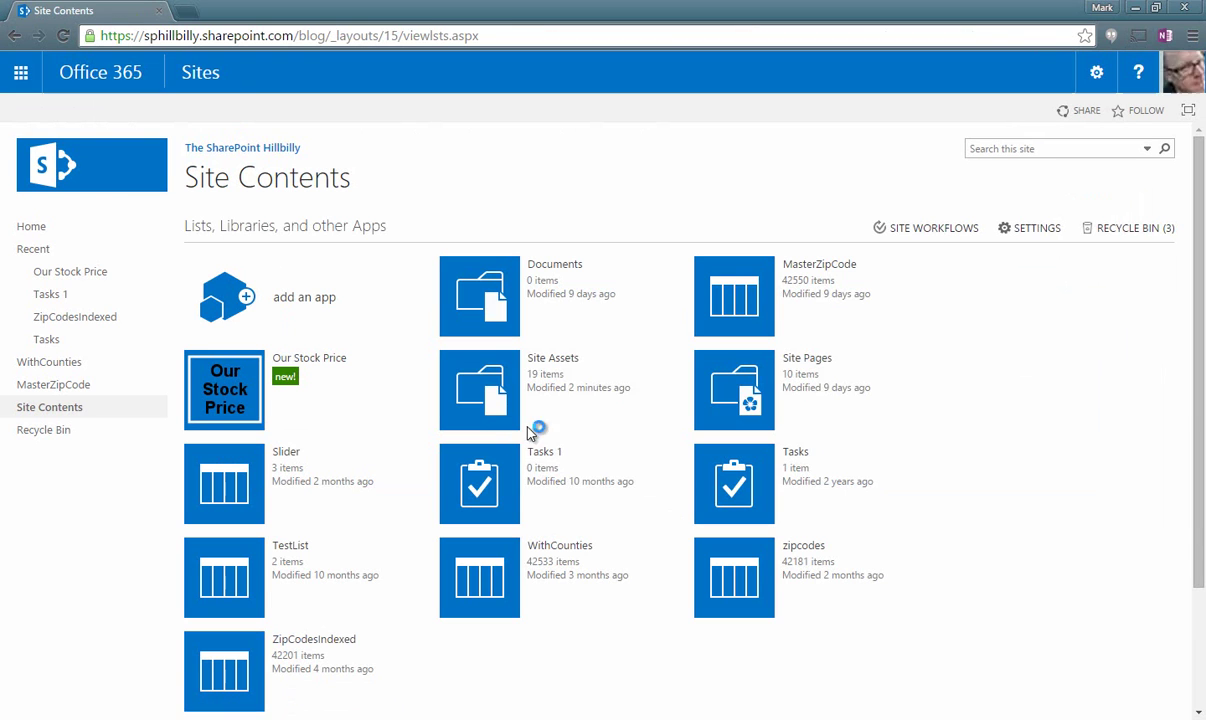
left_click(477, 393)
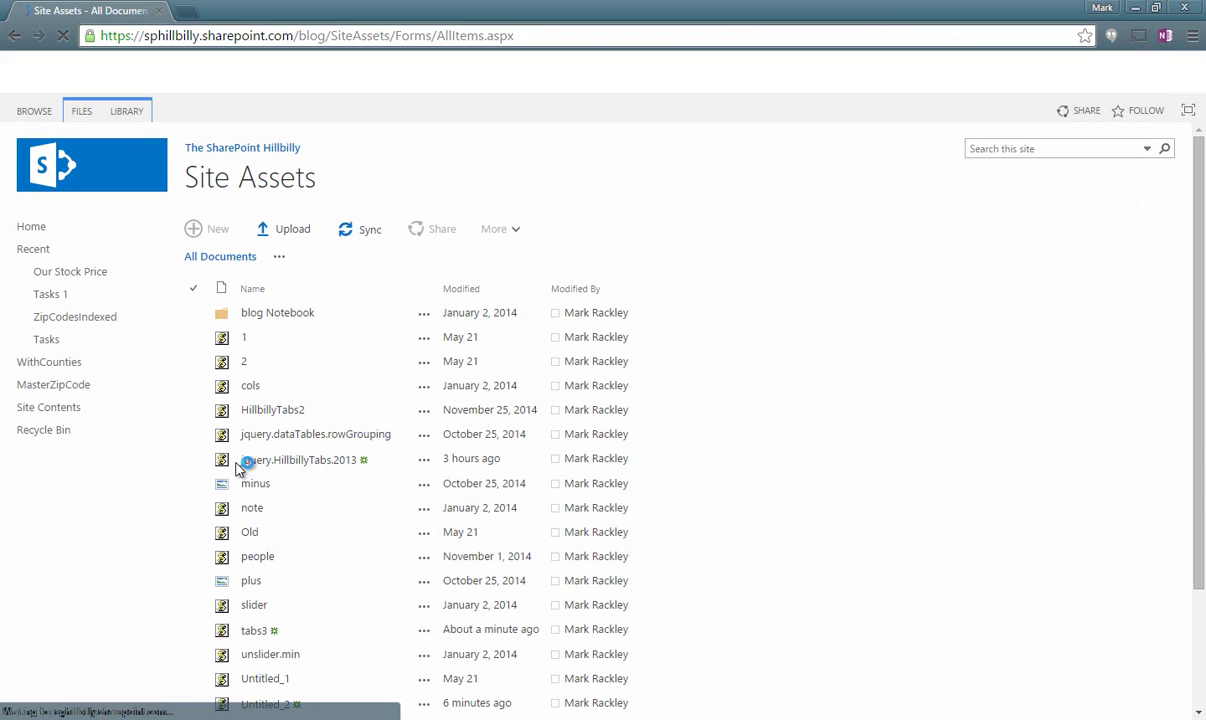
Upload tabs3.1.js into Site Assets and return to the Home page
left_click(293, 232)
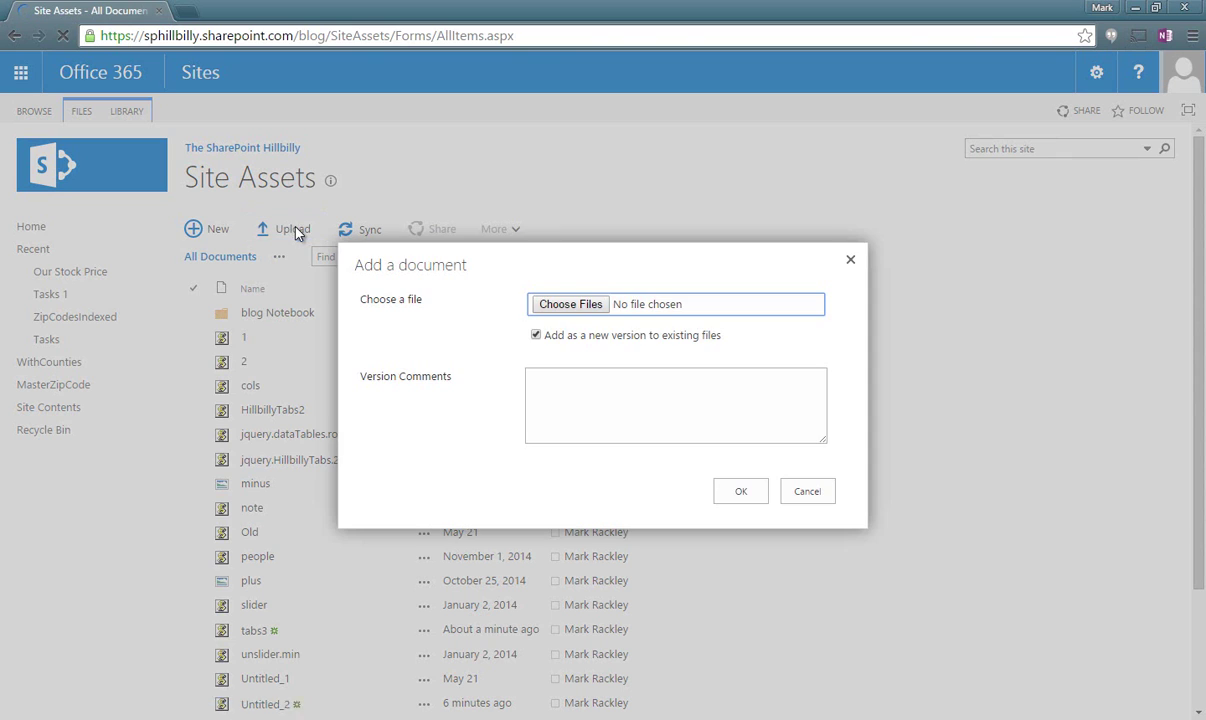
left_click(587, 305)
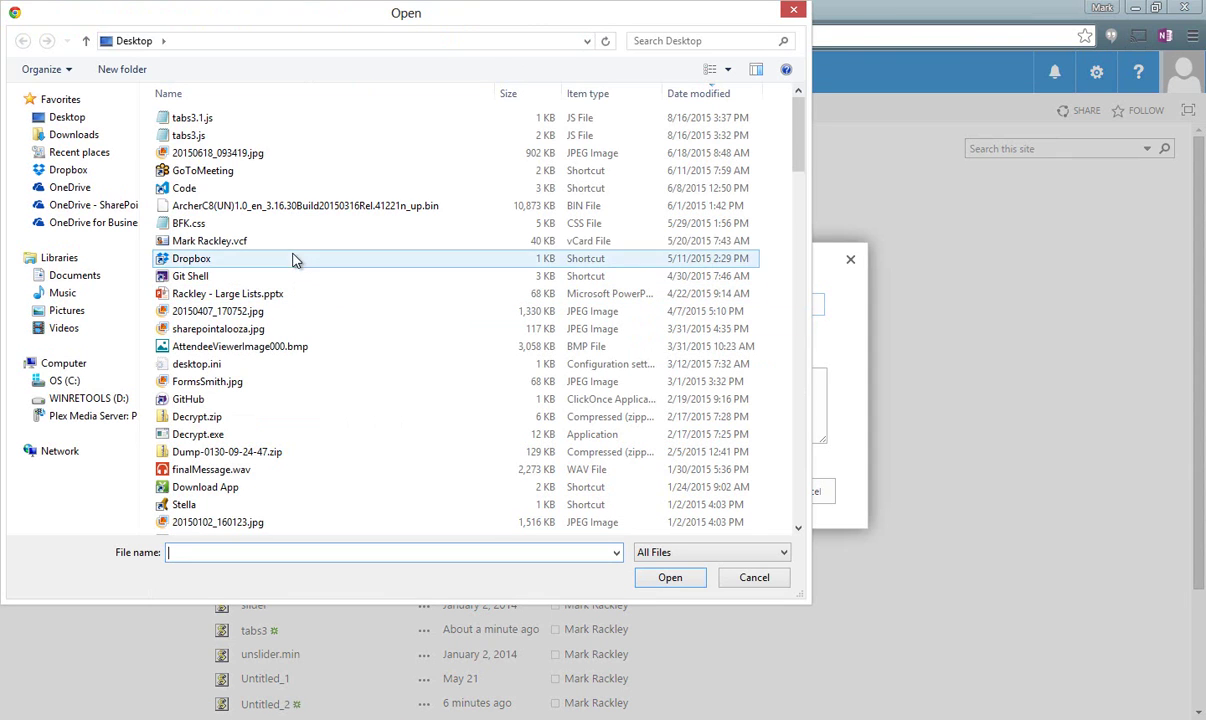
left_click(207, 119)
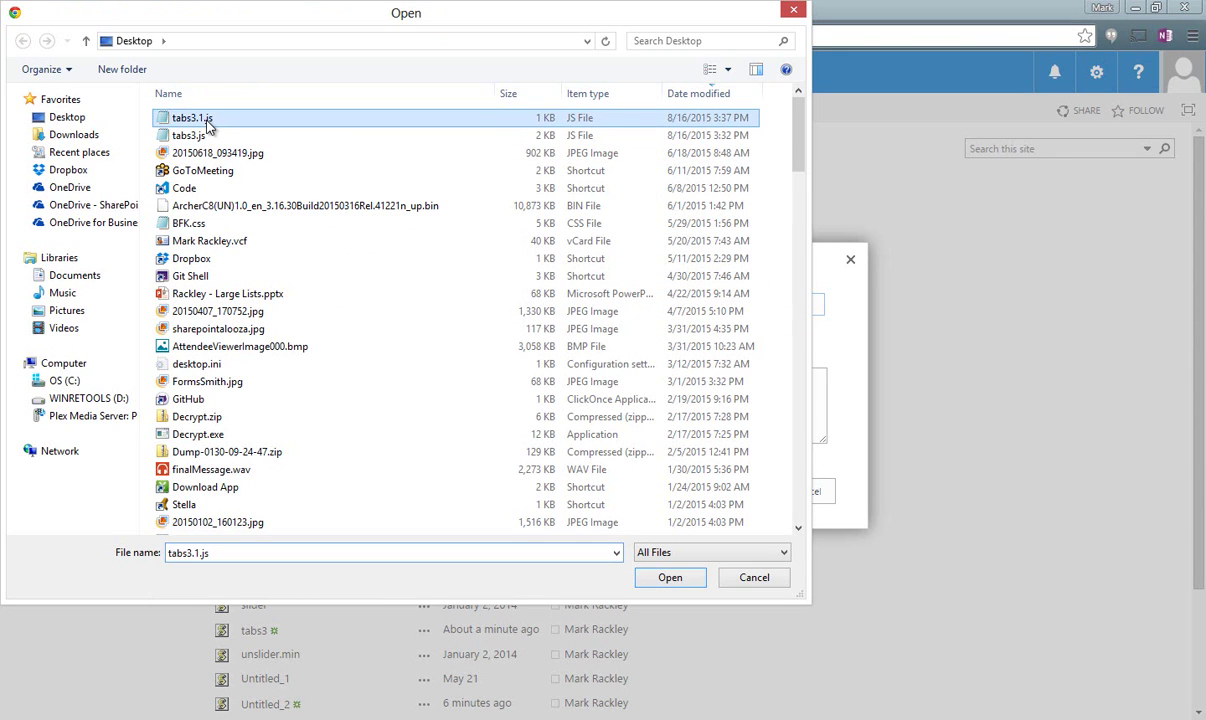
left_click(671, 576)
left_click(745, 492)
left_click(125, 145)
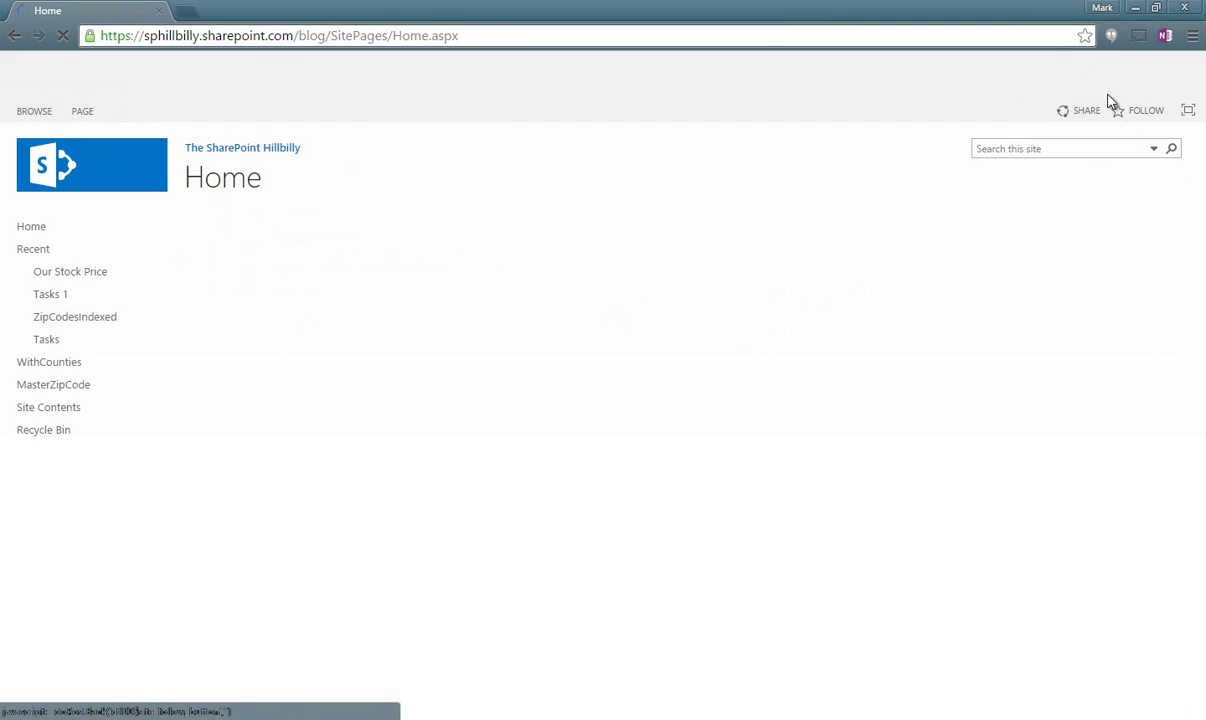
left_click(1097, 77)
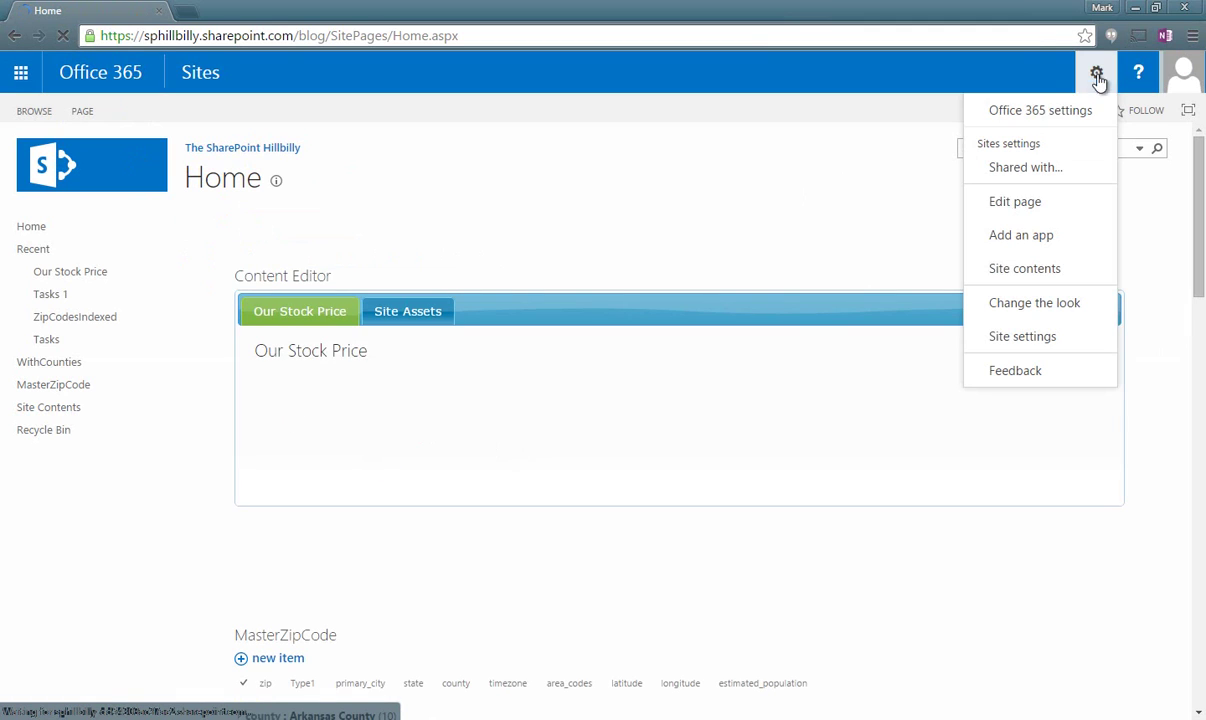
Edit the page and add a Content Editor web part to the left column above MasterZipCode
left_click(1031, 205)
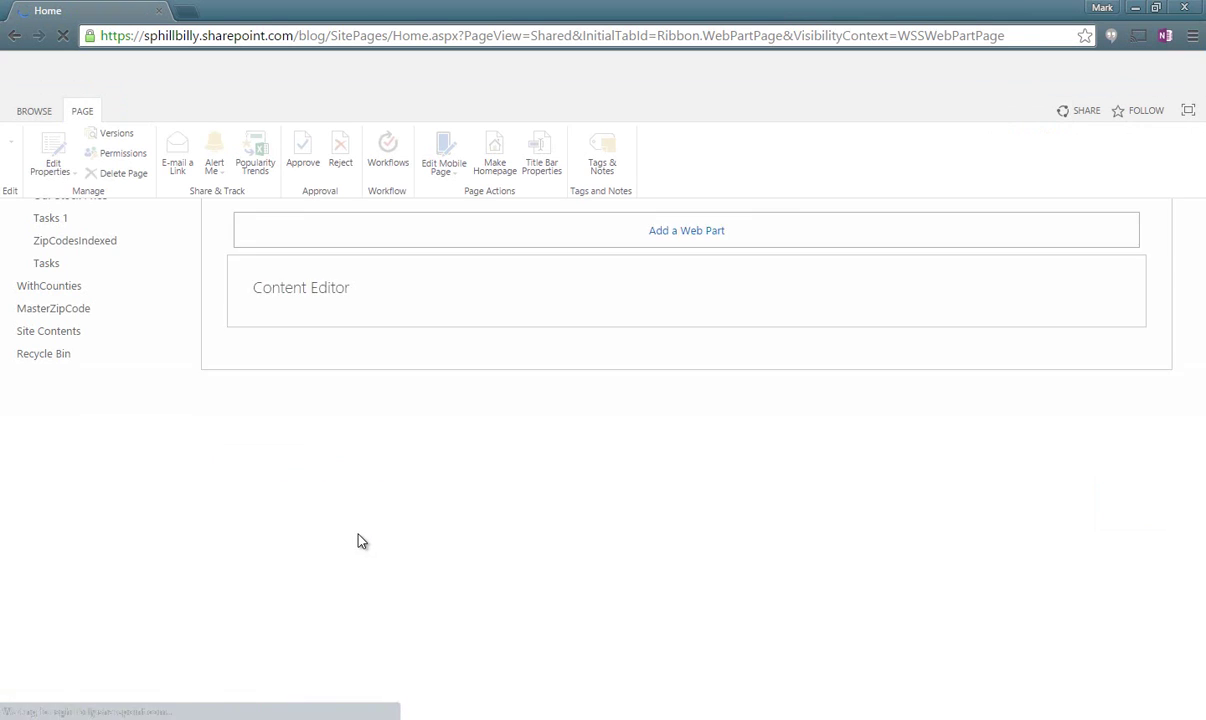
scroll(351, 475, "down", 2)
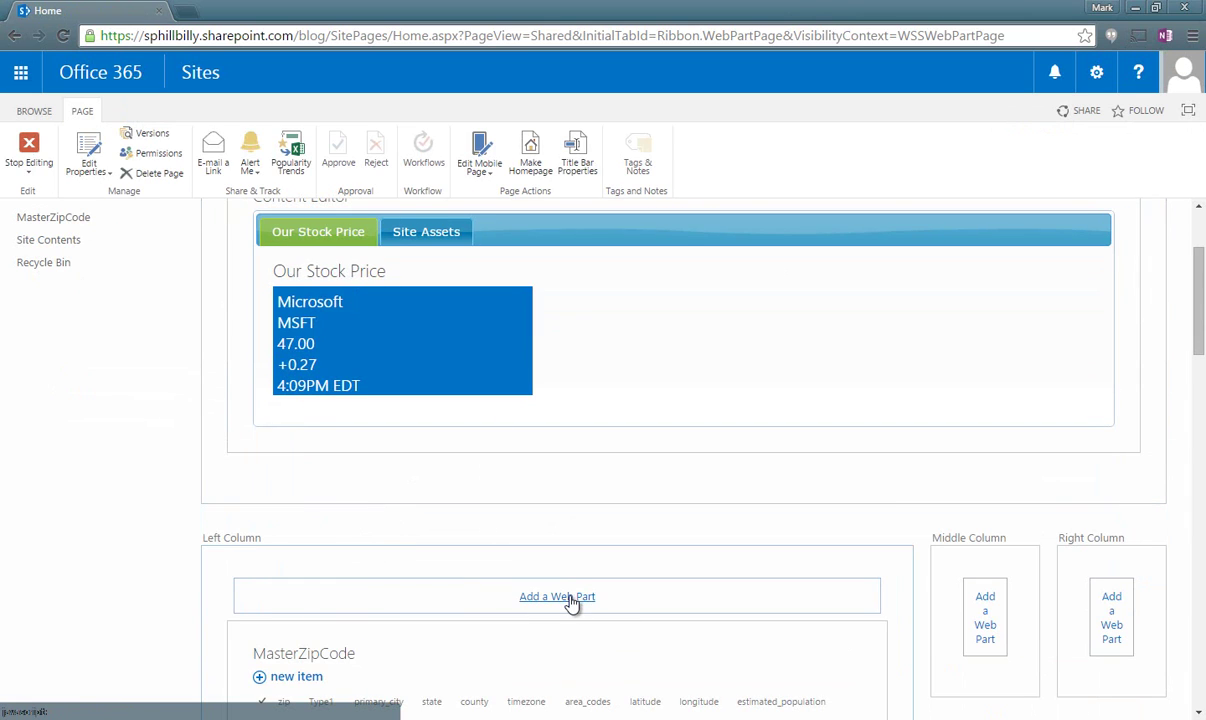
left_click(570, 597)
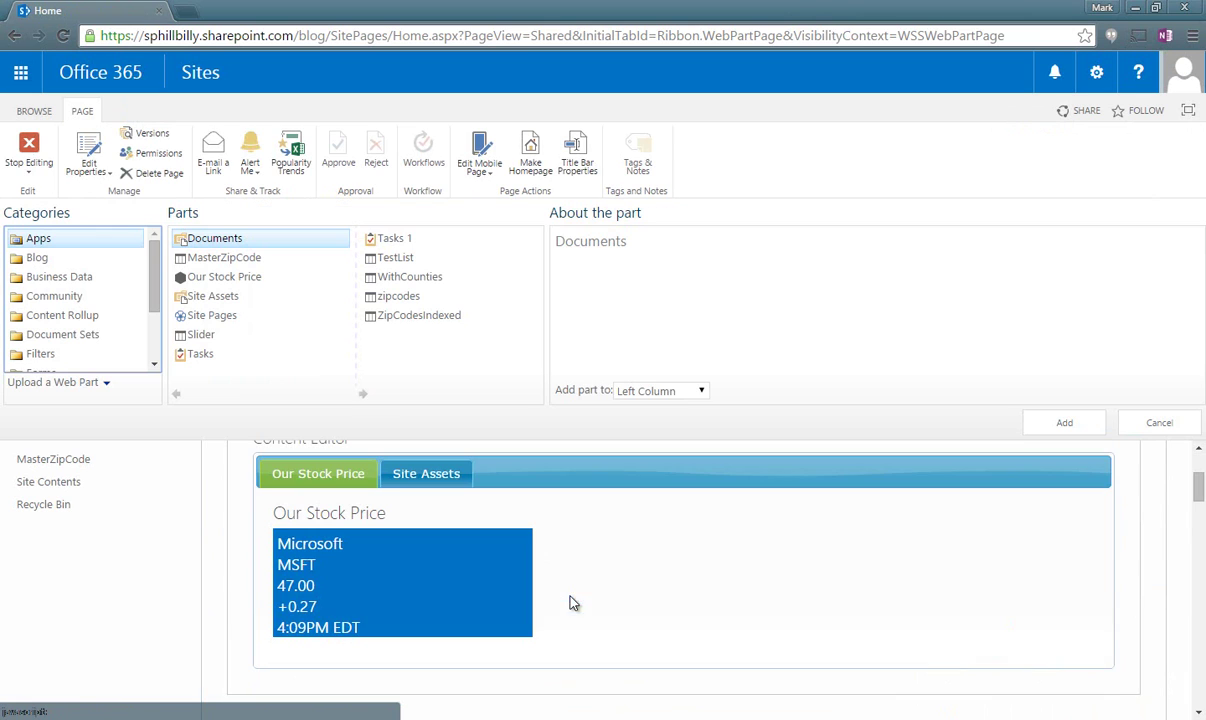
left_click_drag(151, 270, 151, 310)
left_click(87, 319)
left_click(266, 237)
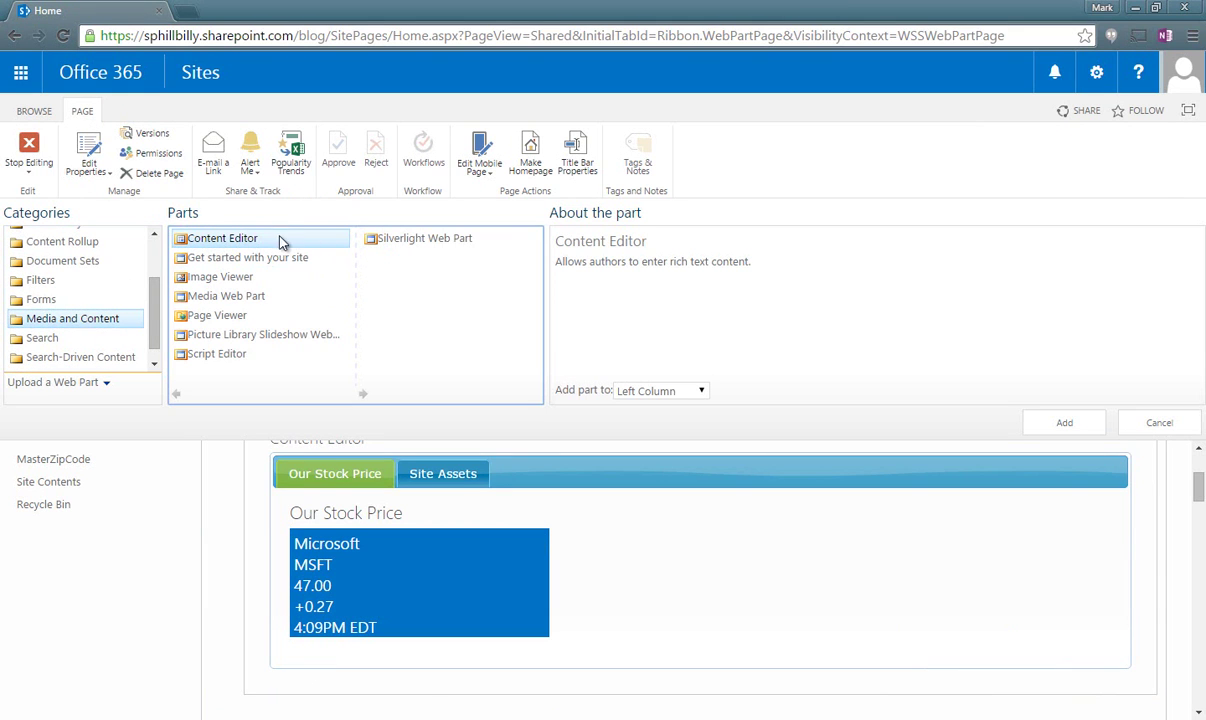
left_click(1061, 424)
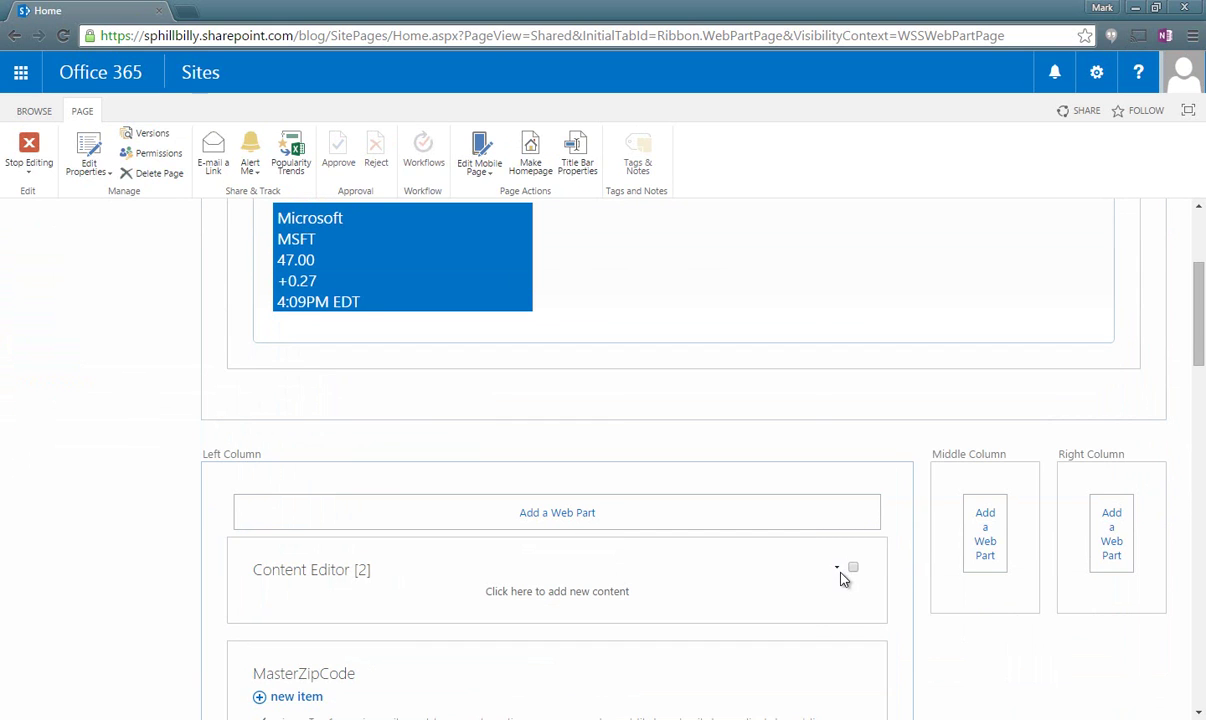
Link the new Content Editor to ../SiteAssets/tabs3.1.js, apply, and stop editing
left_click(838, 569)
left_click(796, 646)
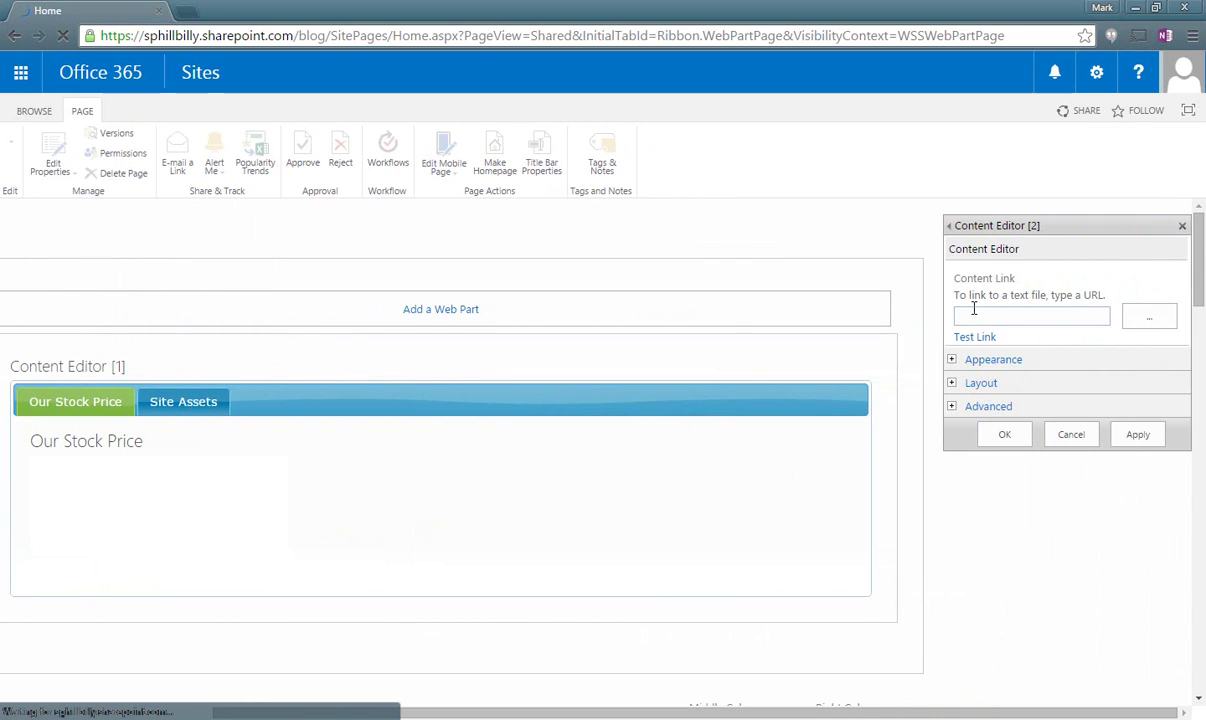
left_click(975, 310)
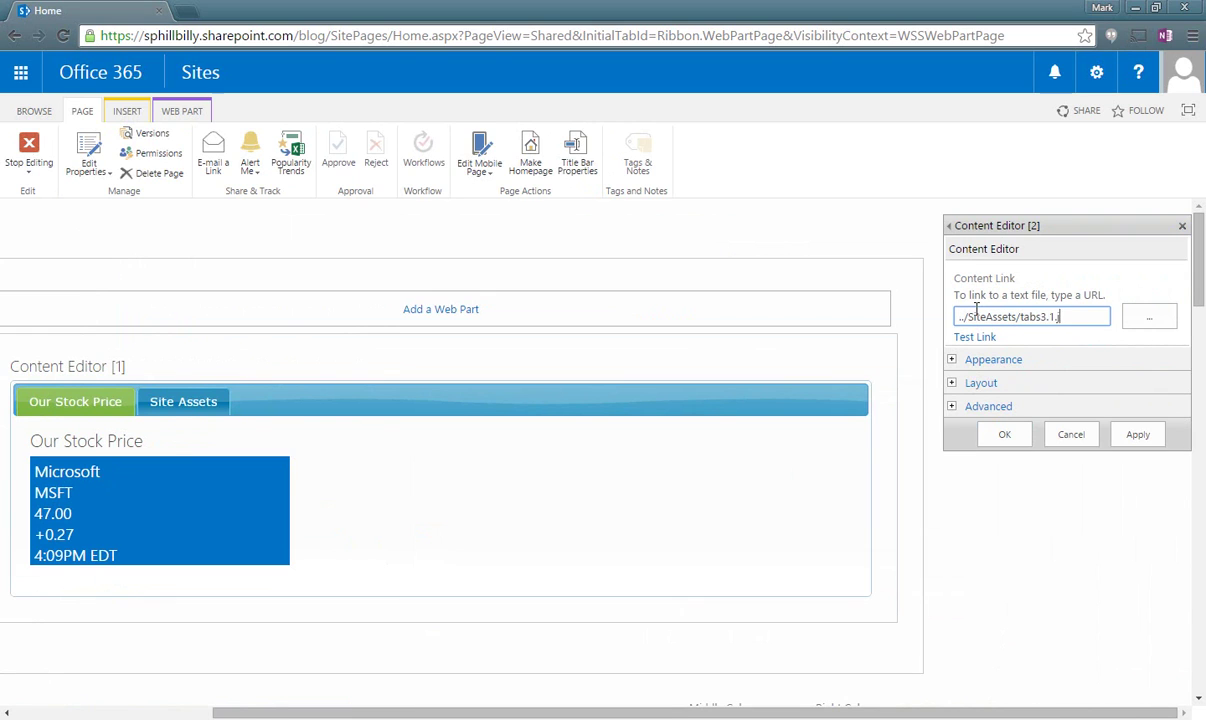
left_click(1137, 435)
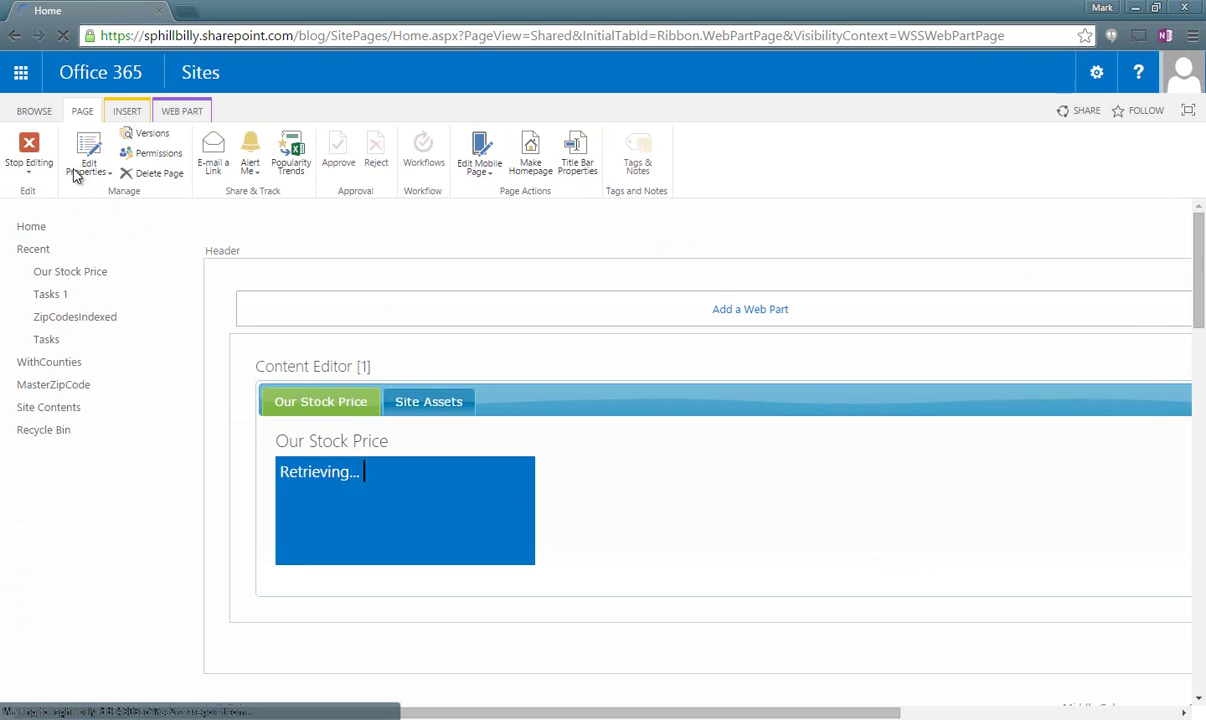
left_click(30, 148)
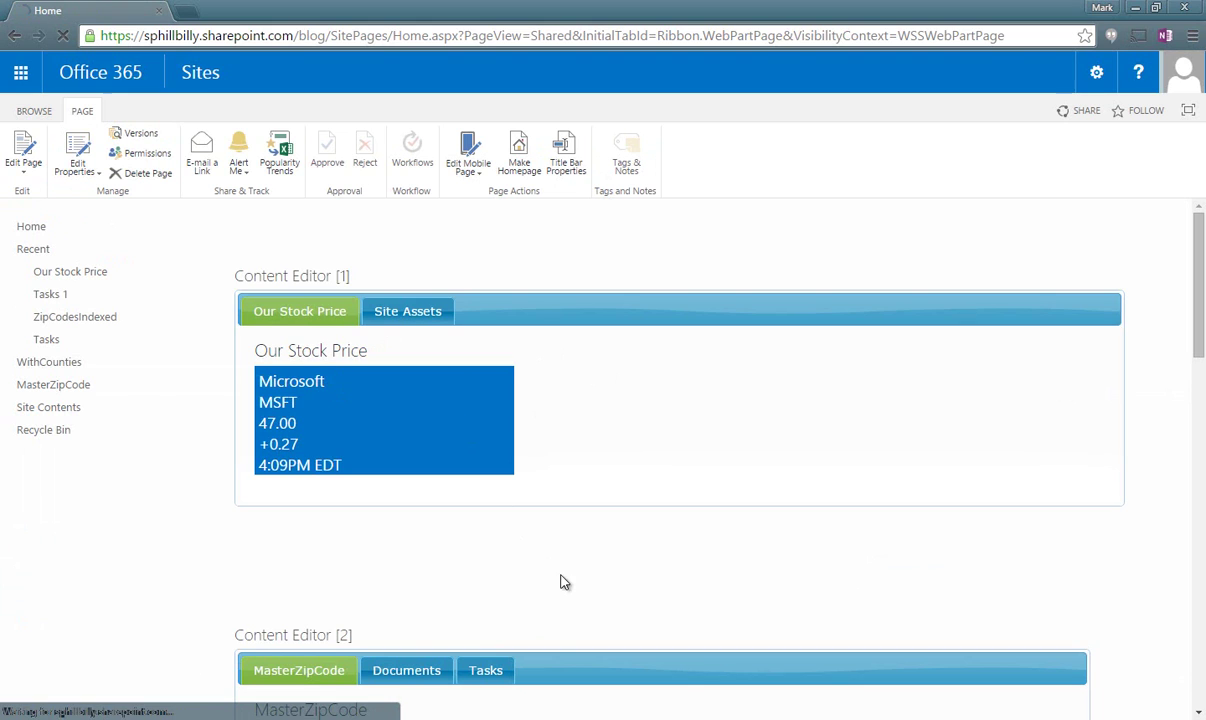
Scroll down and view the Documents, Tasks and MasterZipCode tabs in the new tabbed area
scroll(576, 538, "down", 3)
scroll(197, 530, "down", 1)
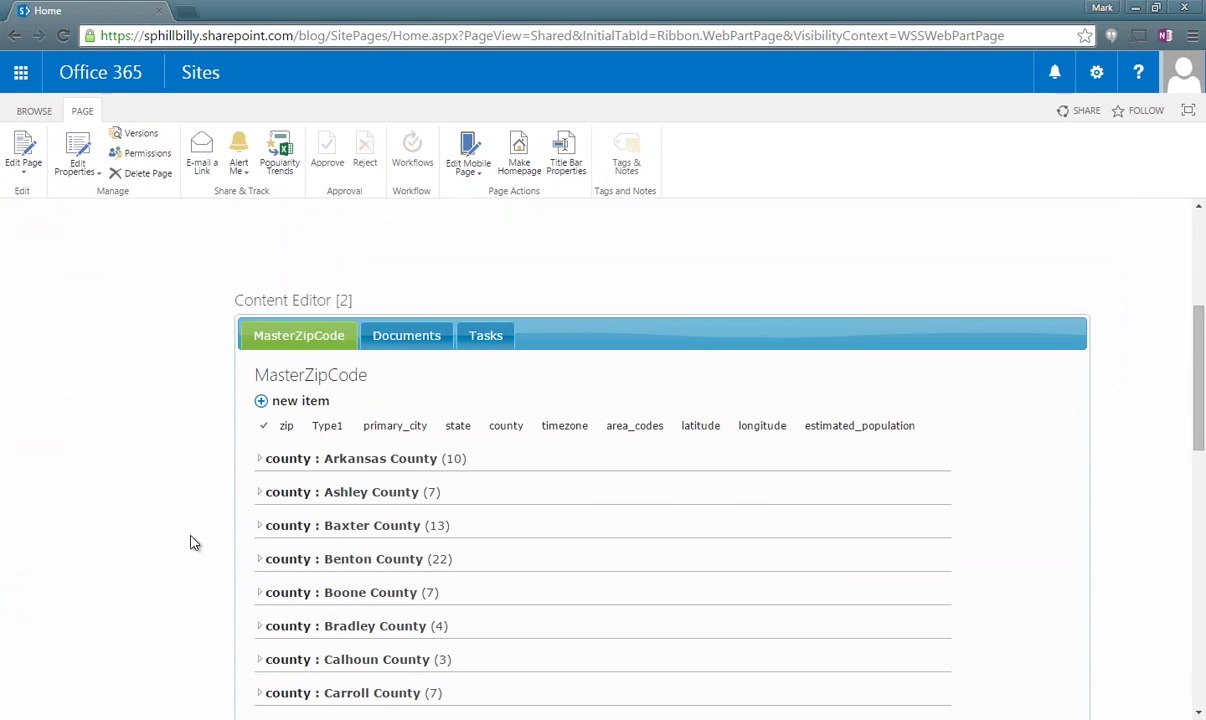
left_click(400, 338)
left_click(488, 392)
left_click(320, 416)
scroll(431, 303, "up", 3)
scroll(417, 345, "down", 3)
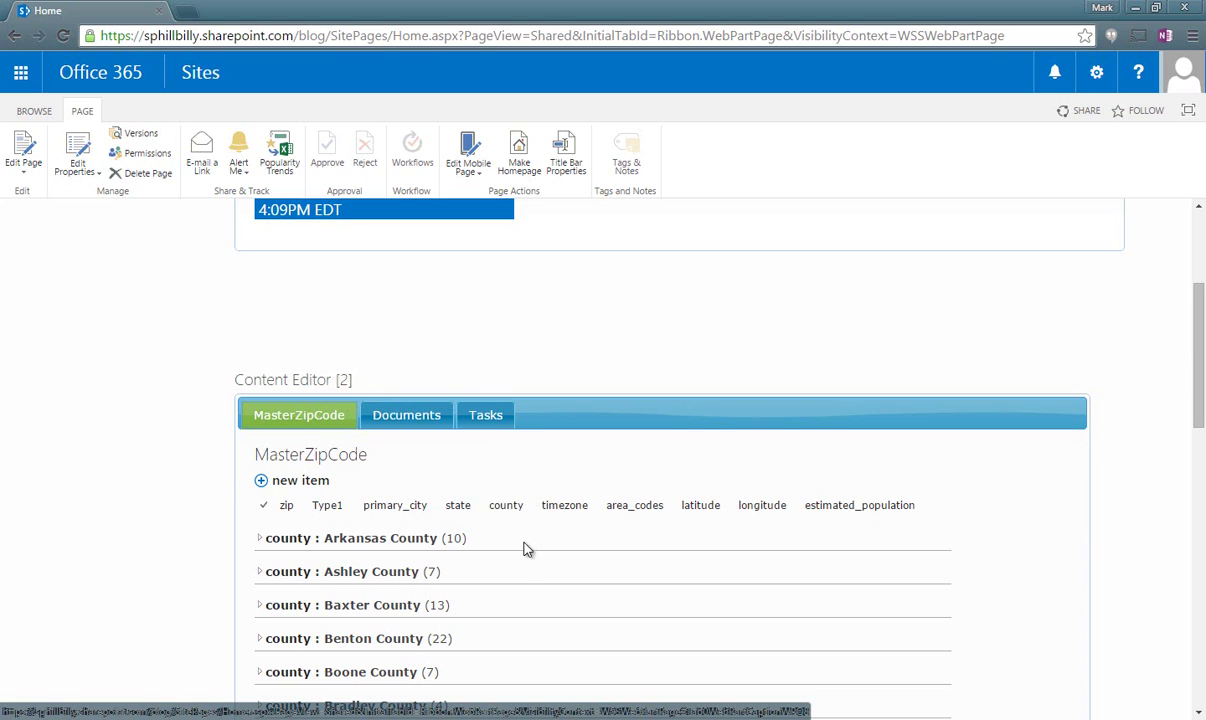
In tabs3.1.js, comment out the plain HillbillyTabs() call and uncomment the webPartTitles example lines
mouse_move(349, 719)
left_click(349, 645)
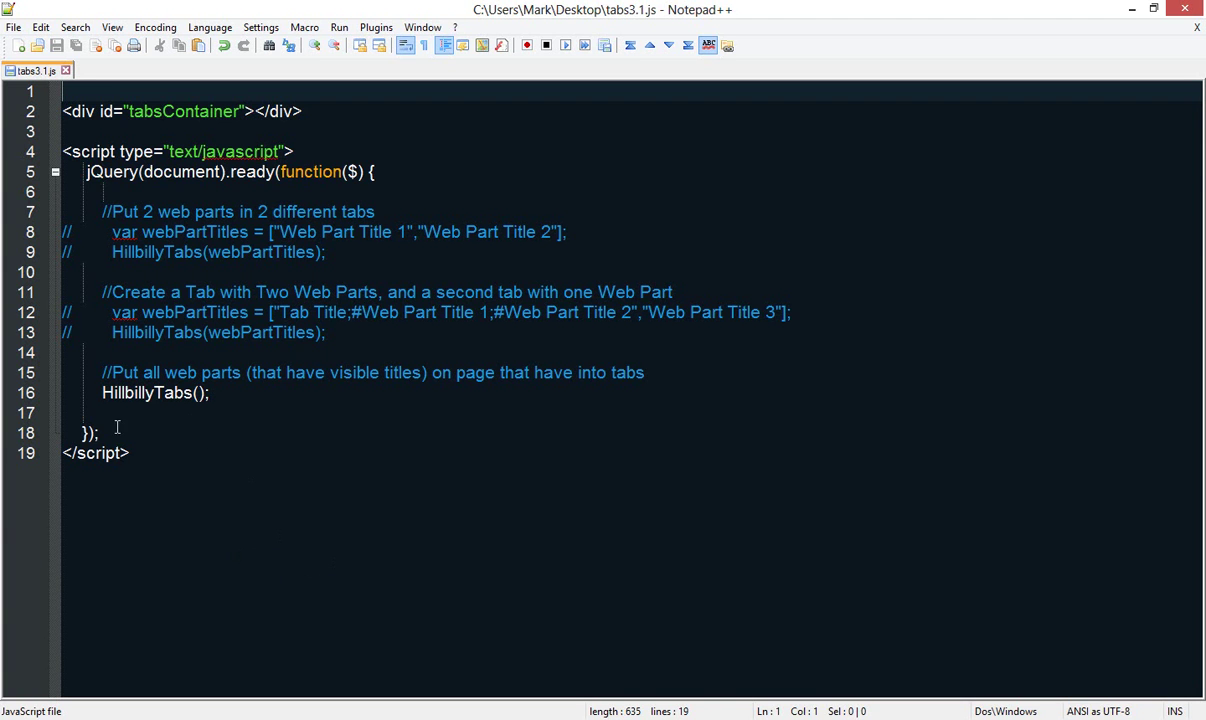
left_click(100, 392)
type("//")
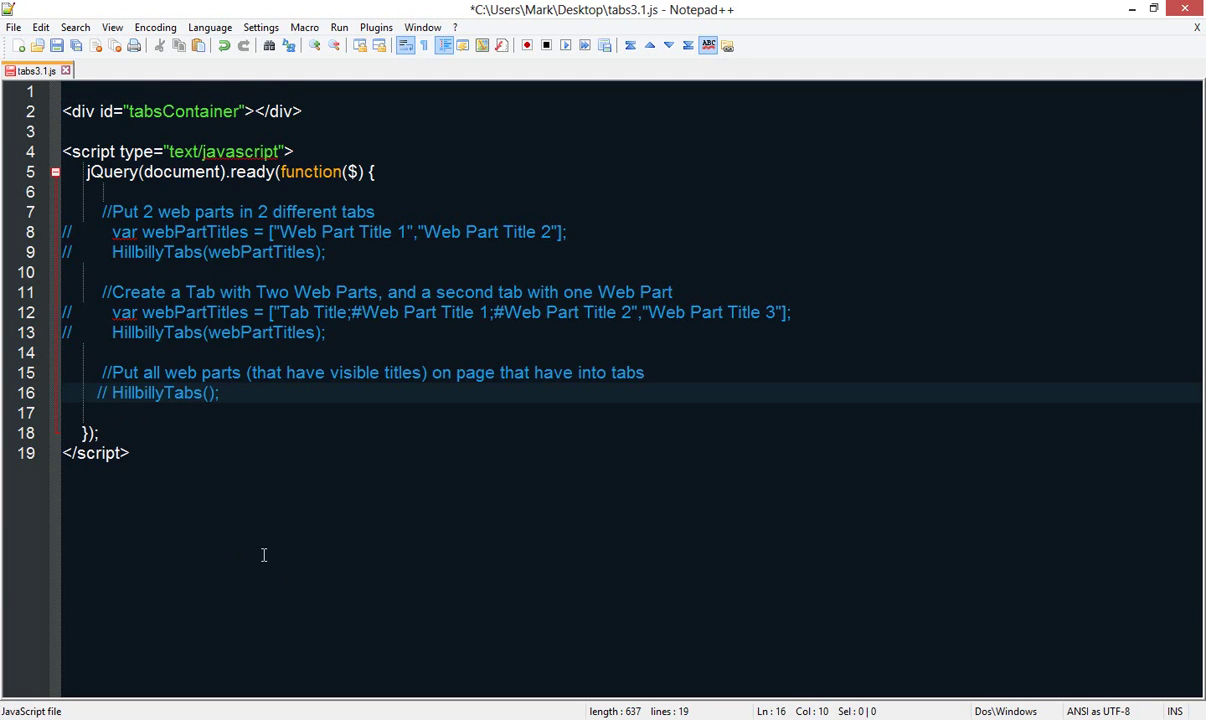
key("Up")
key("Up")
key("Up")
key("Up")
key("Up")
key("Up")
key("Up")
key("Up")
key("Right")
key("Right")
key("Right")
key("Right")
key("Right")
key("Right")
key("Delete")
key("Delete")
key("Down")
key("Up")
key("End")
key("Down")
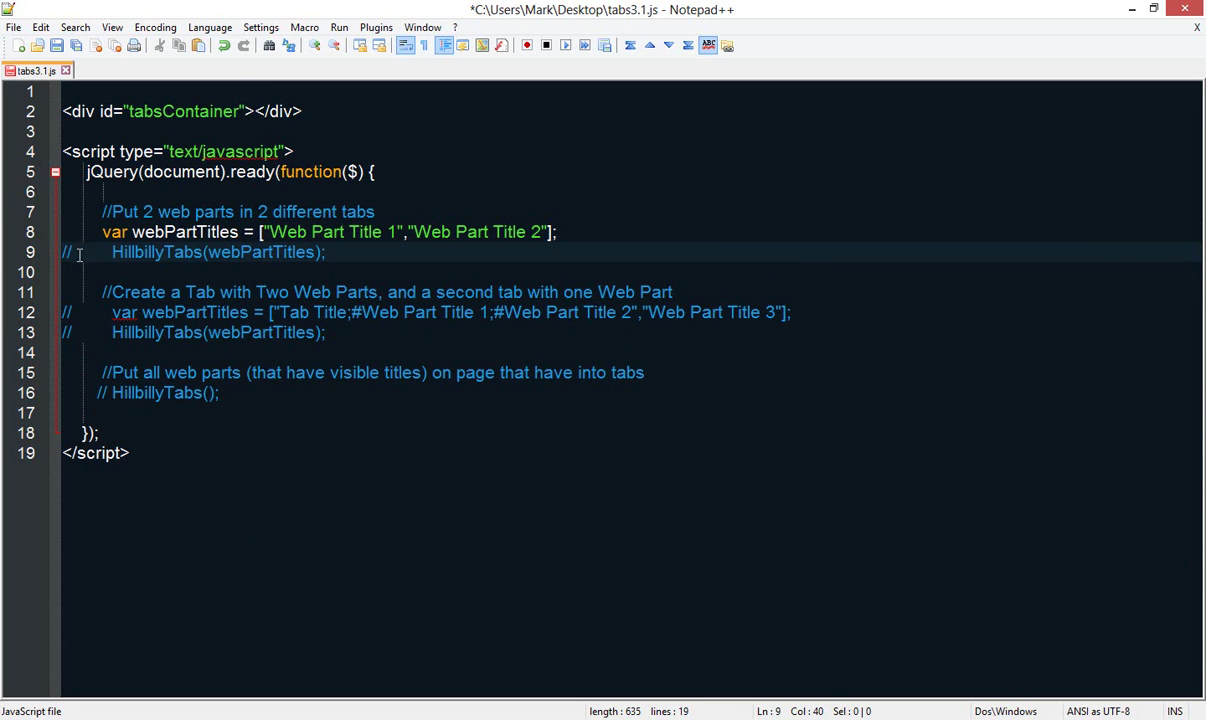
left_click(79, 253)
key("BackSpace")
key("BackSpace")
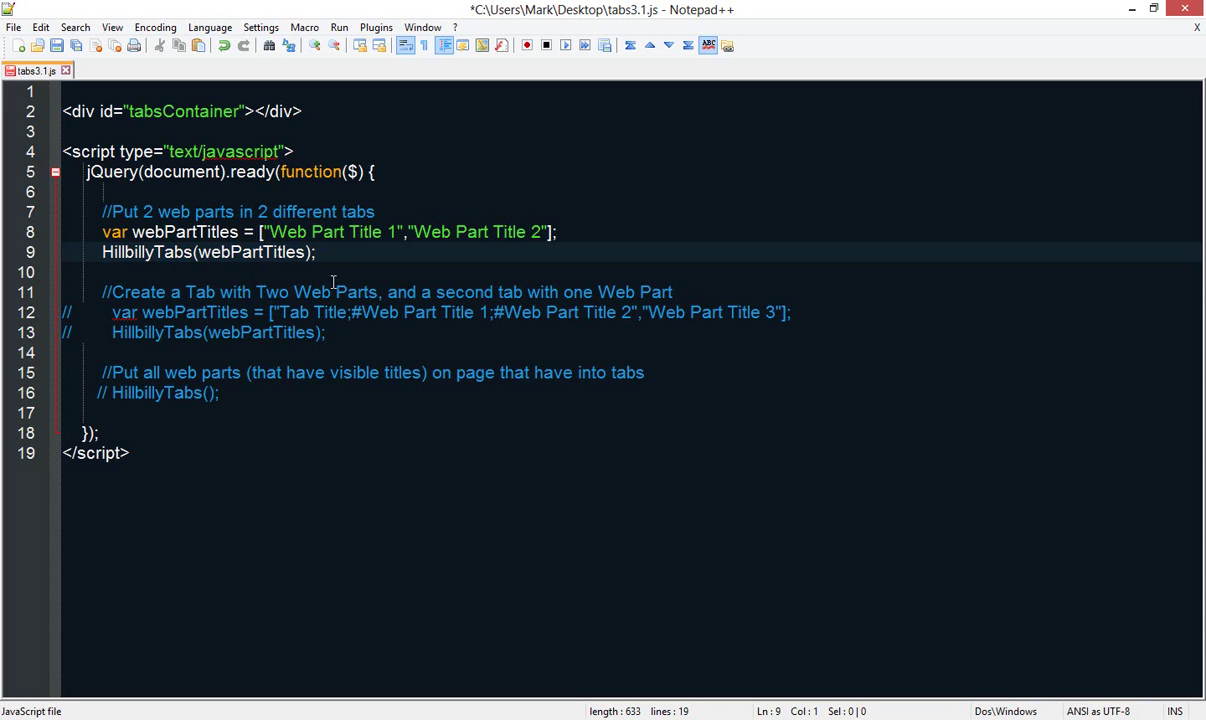
Replace the placeholder web part titles with "Tasks" and "MasterZipCode"
left_click(268, 231)
key("shift+Right")
key("shift+Right")
key("shift+Right")
key("shift+Right")
key("shift+Right")
key("shift+Right")
key("shift+Right")
key("shift+Right")
key("shift+Right")
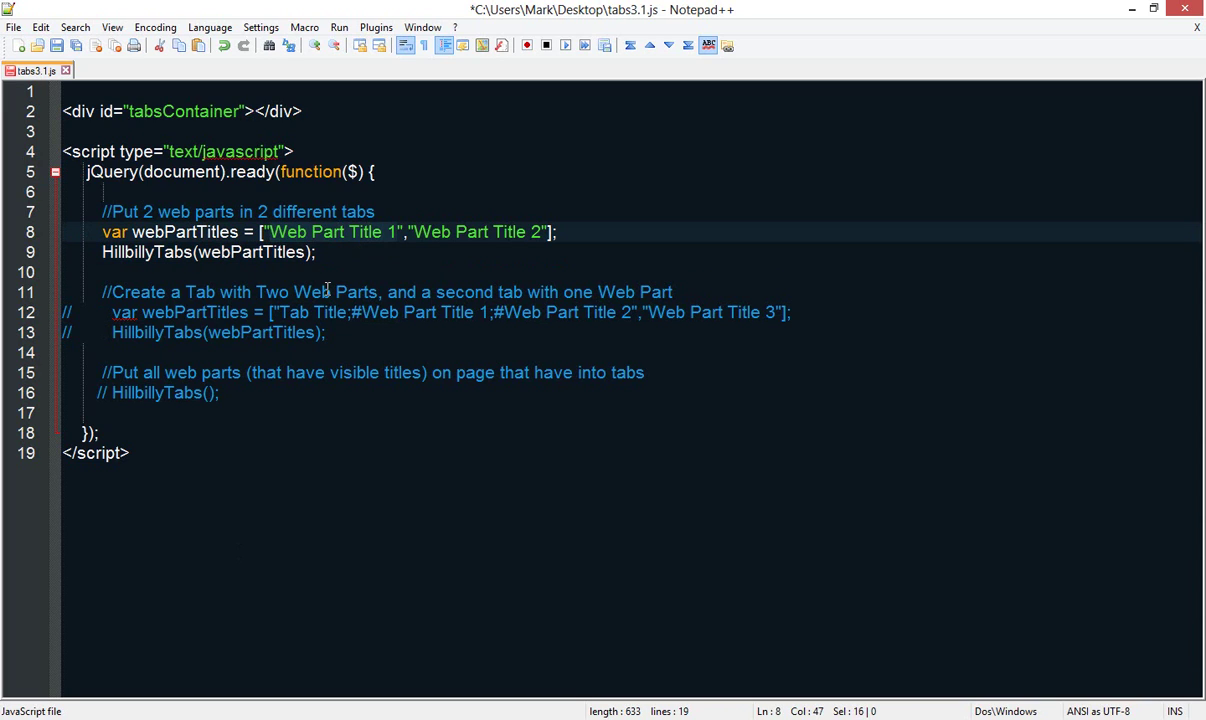
type("Tasks")
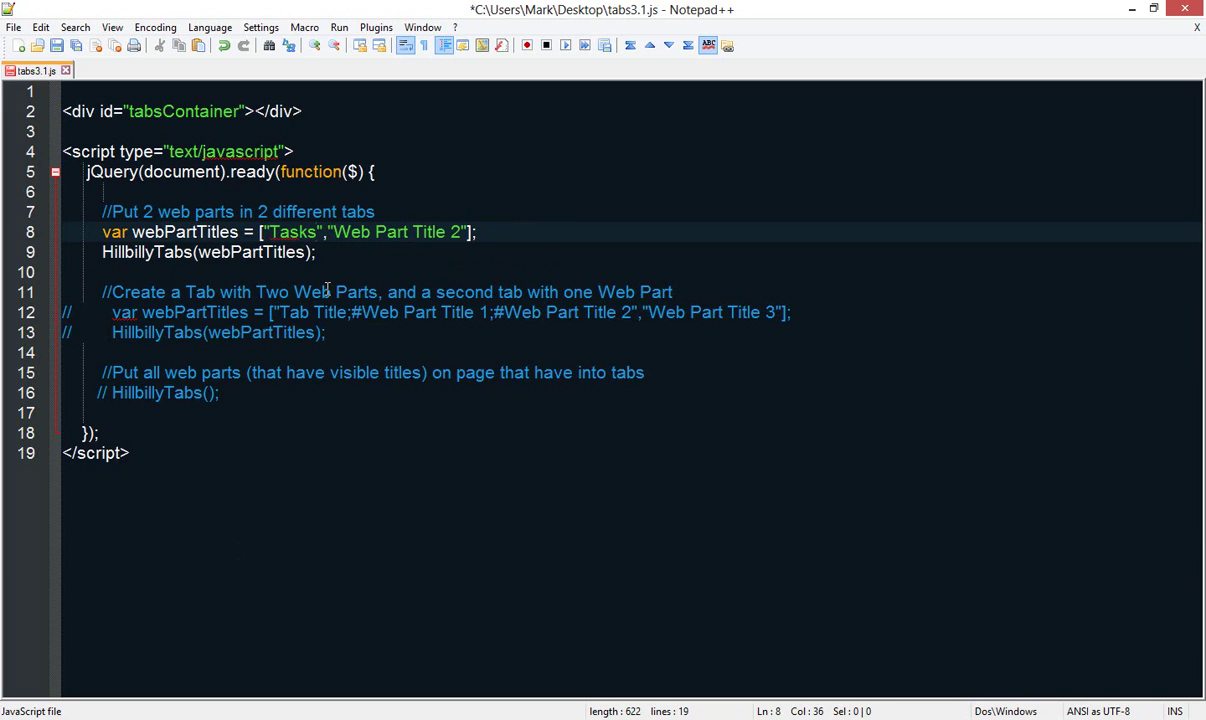
key("Right")
key("shift+Right")
key("shift+Right")
key("shift+Right")
key("shift+Right")
key("shift+Right")
key("shift+Right")
key("shift+Right")
key("shift+Right")
key("shift+Right")
key("shift+Right")
key("shift+Right")
key("shift+Right")
key("shift+Right")
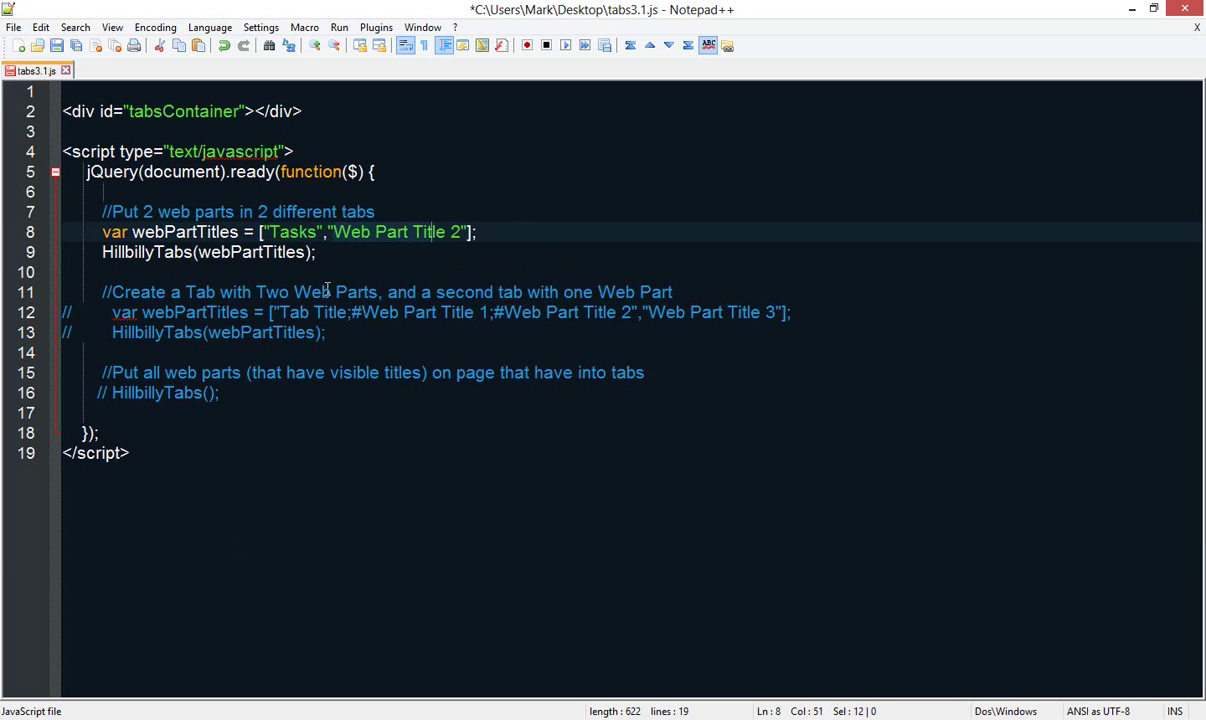
key("shift+Right")
key("Delete")
key("alt+Tab")
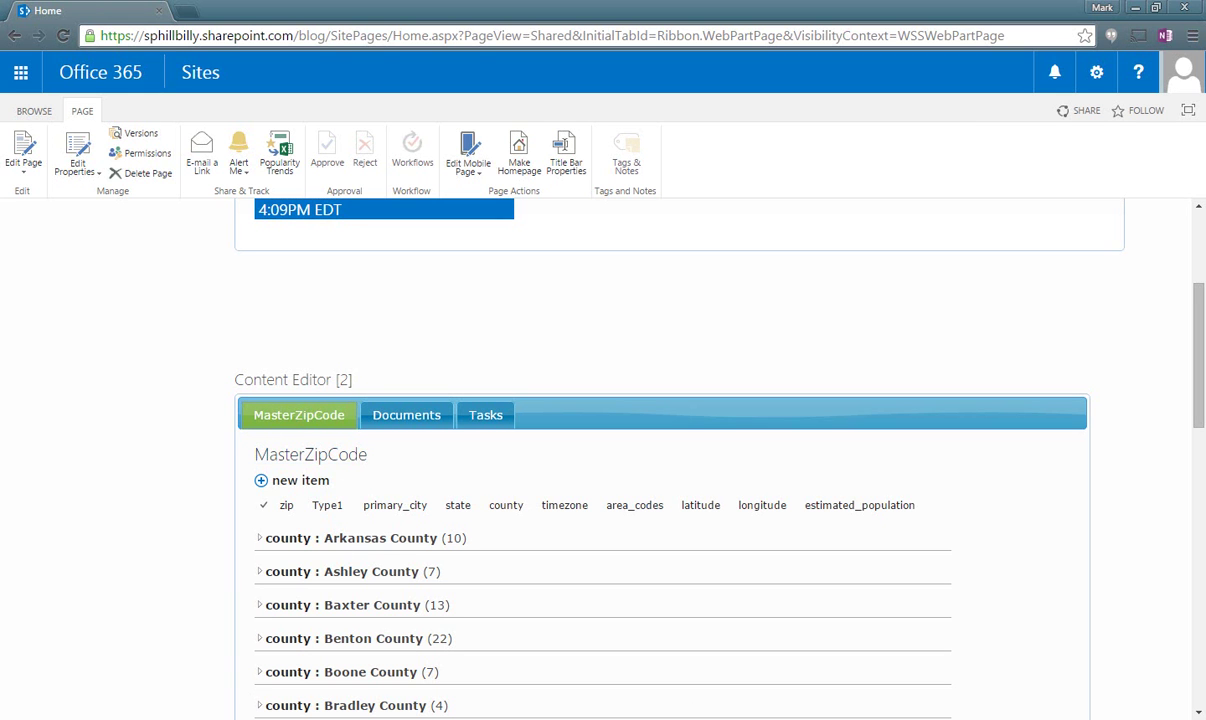
key("alt+Tab")
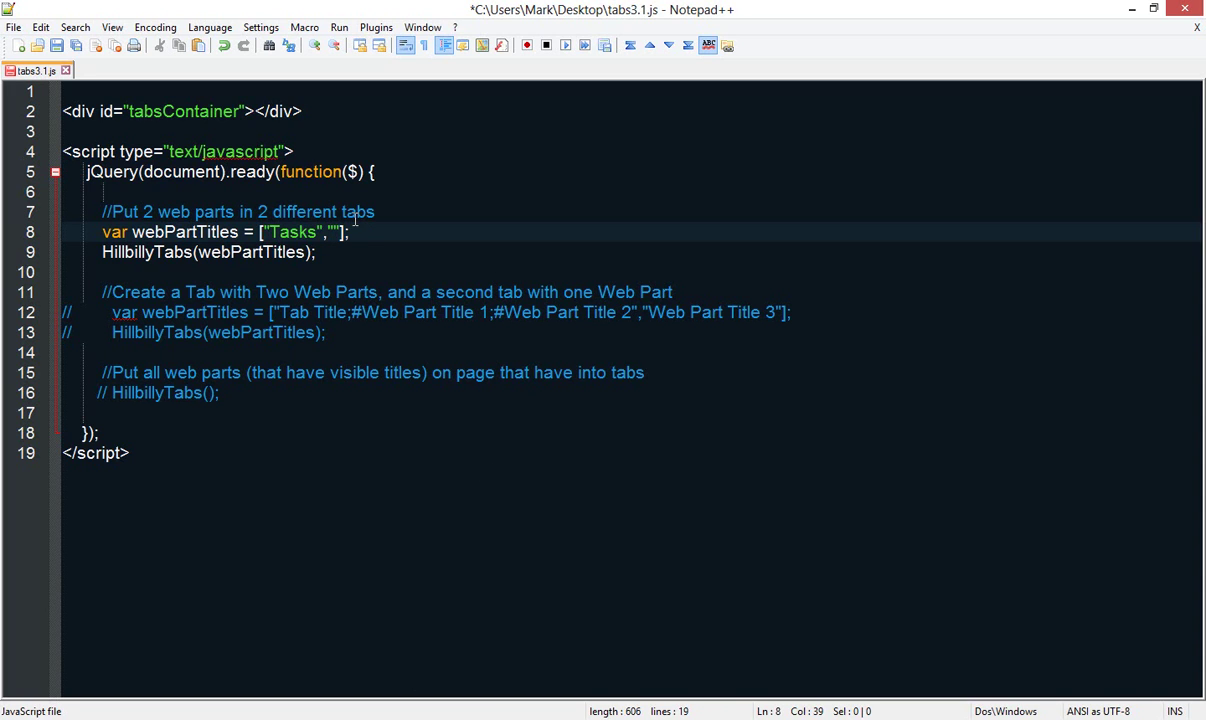
type("MasterZipCode")
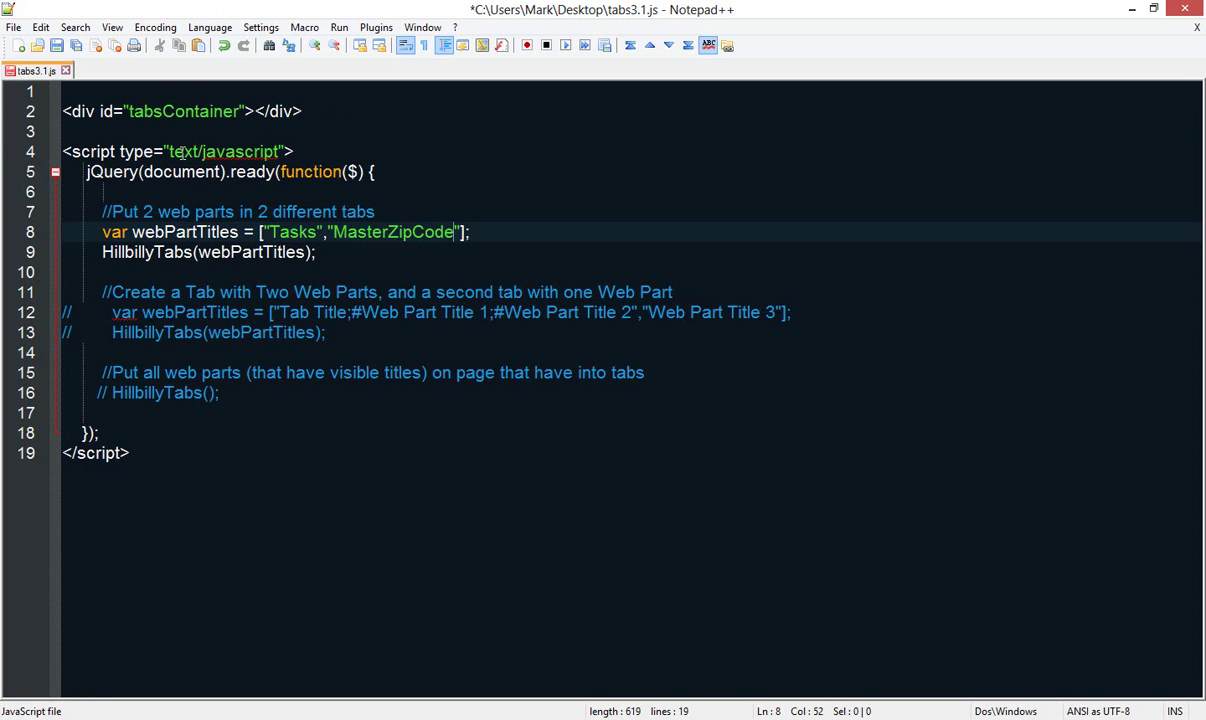
Save tabs3.1.js and open the Site Assets library in SharePoint
left_click(56, 45)
key("alt+Tab")
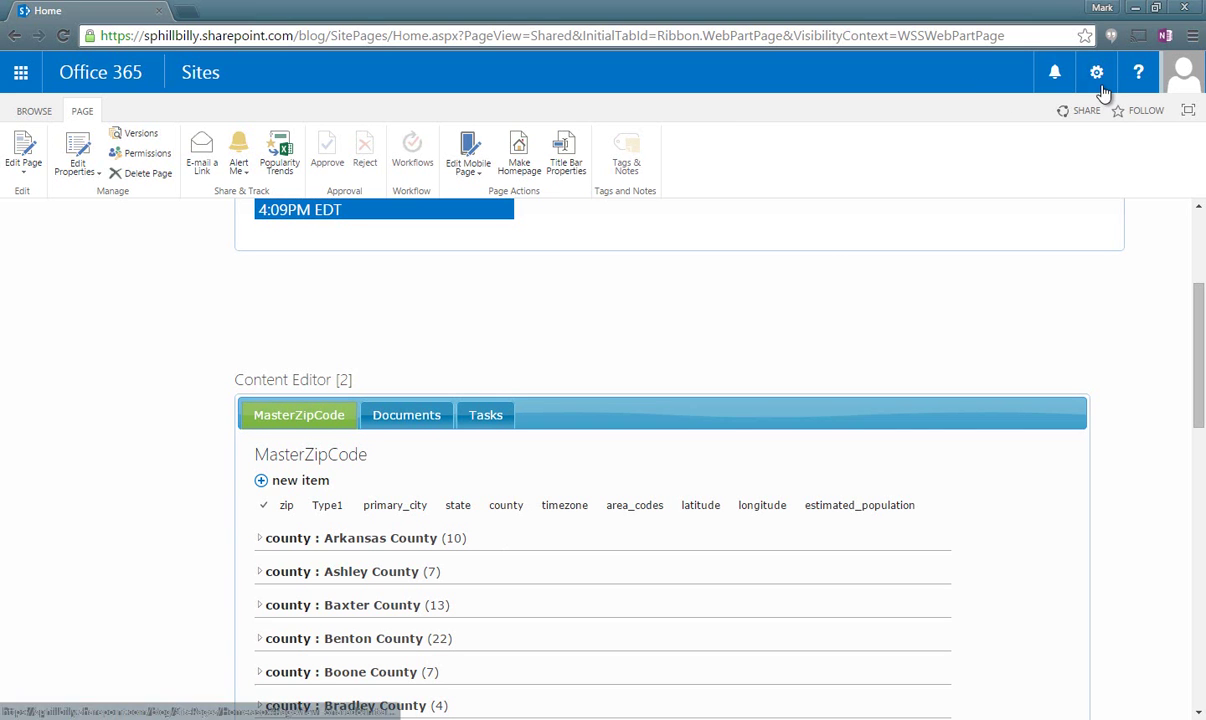
left_click(1099, 86)
left_click(1046, 284)
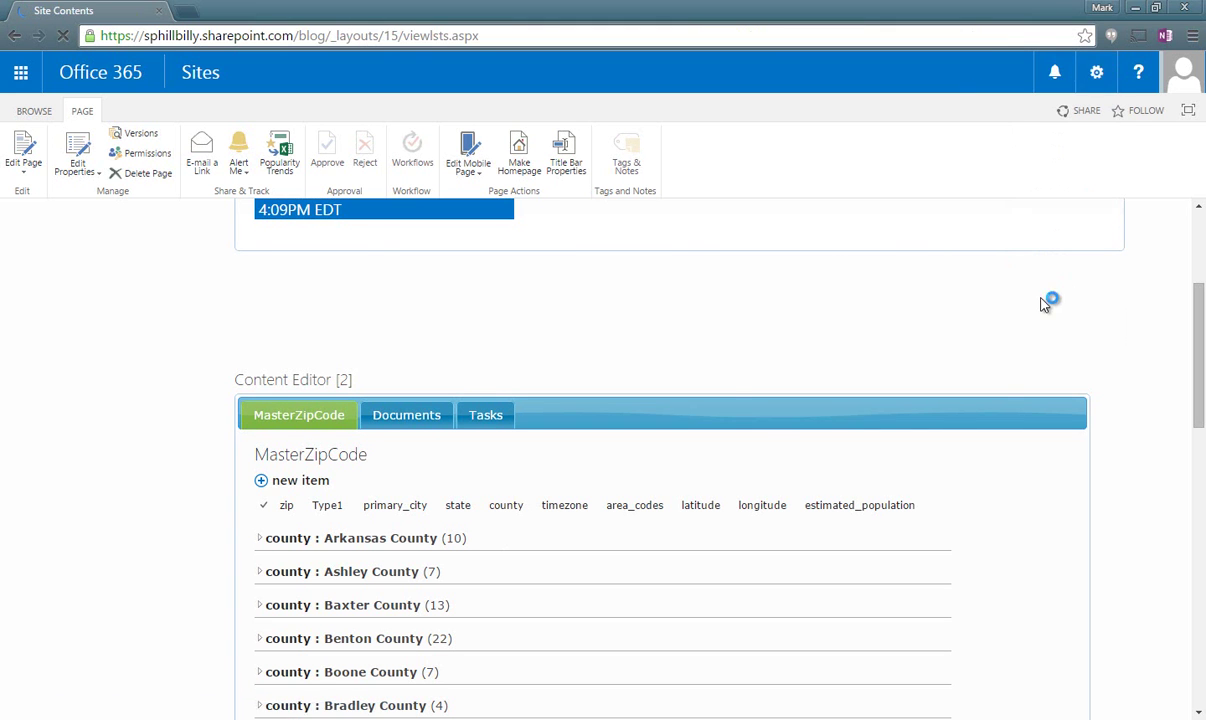
left_click(455, 380)
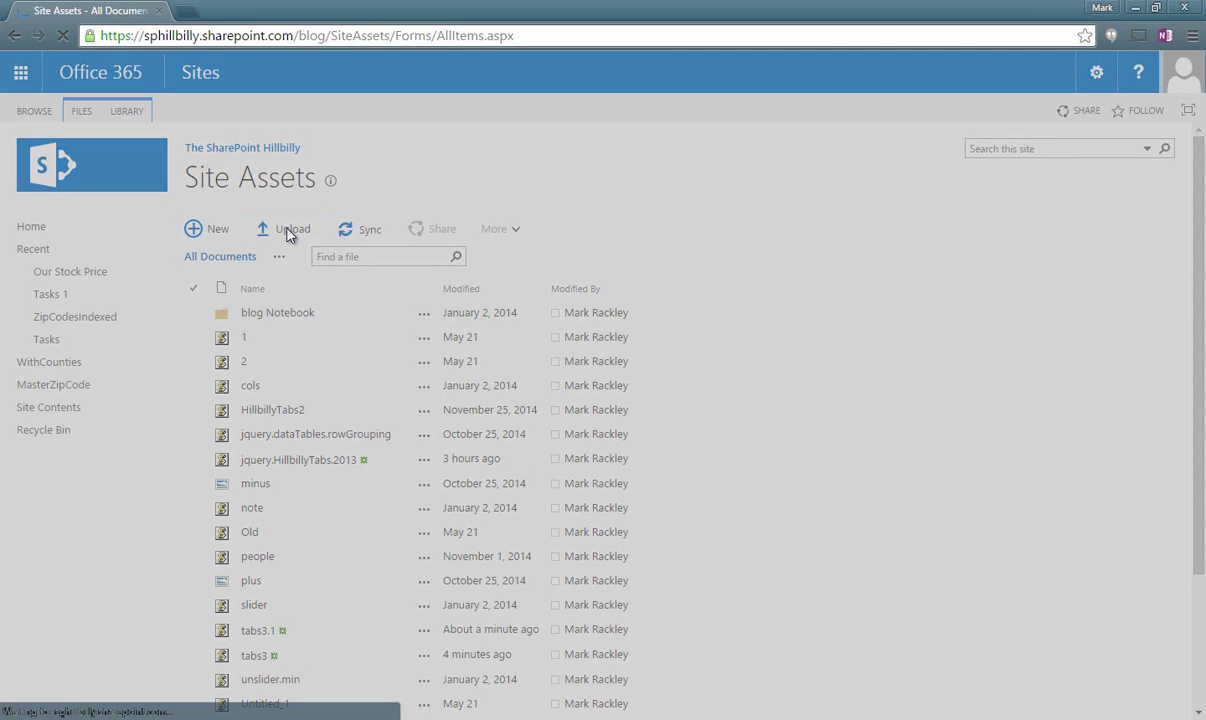
Upload the edited tabs3.1.js into Site Assets, replacing the earlier copy
left_click(288, 230)
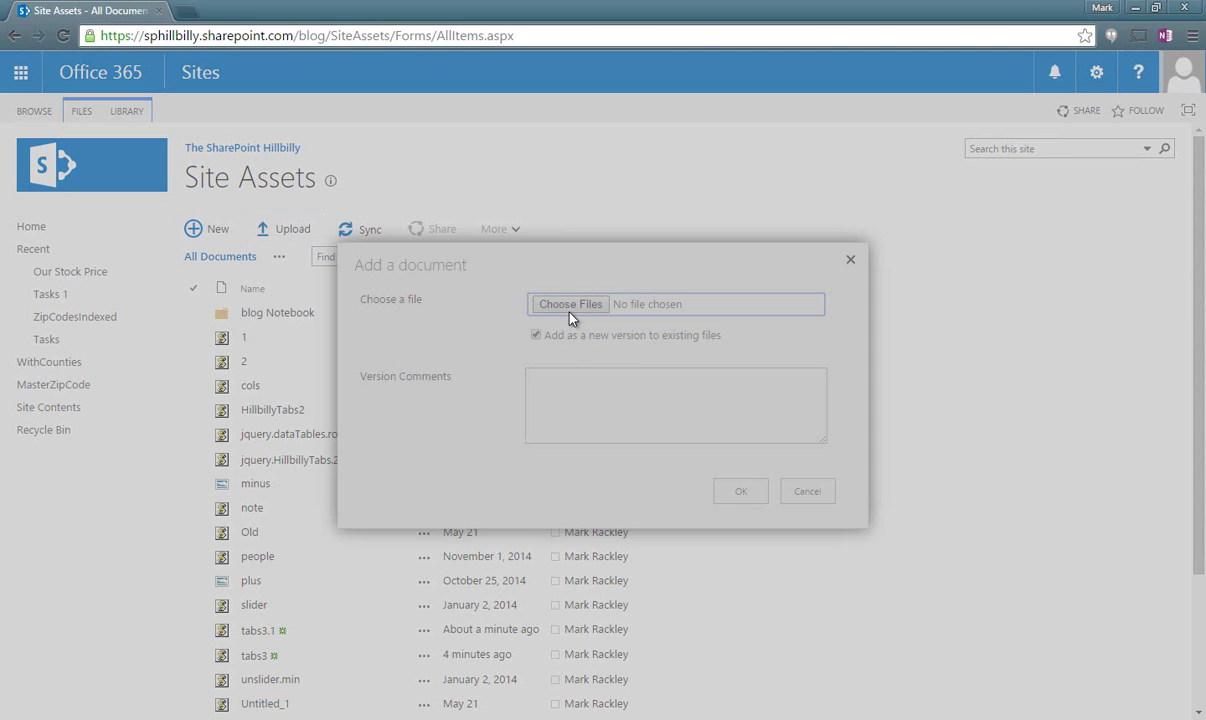
left_click(571, 304)
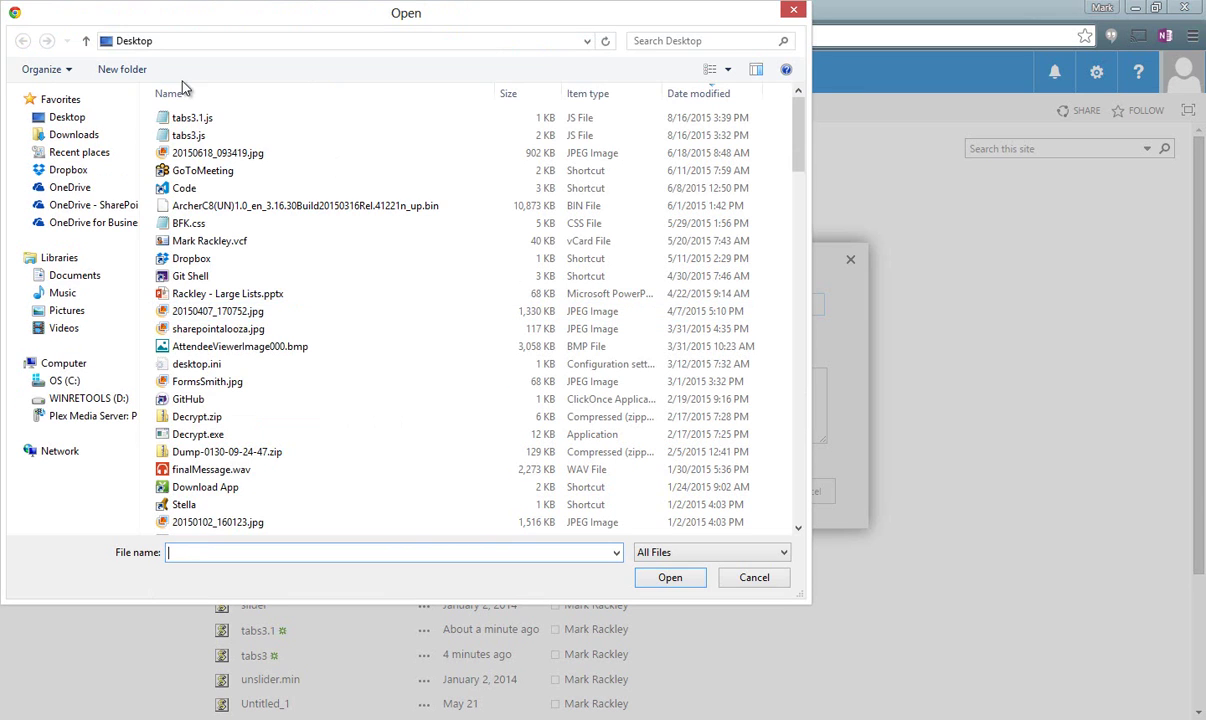
double_click(205, 125)
left_click(722, 497)
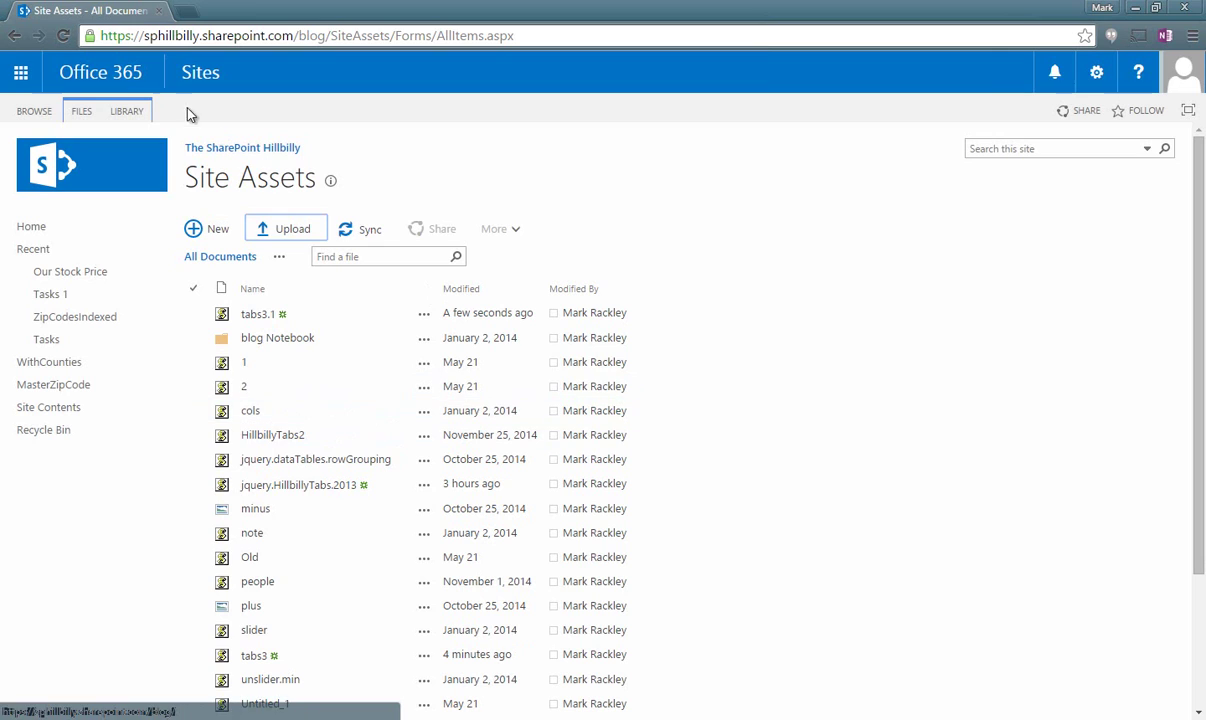
Go back to the home page and scroll to Content Editor [2] to check the Tasks and MasterZipCode tabs
left_click(93, 150)
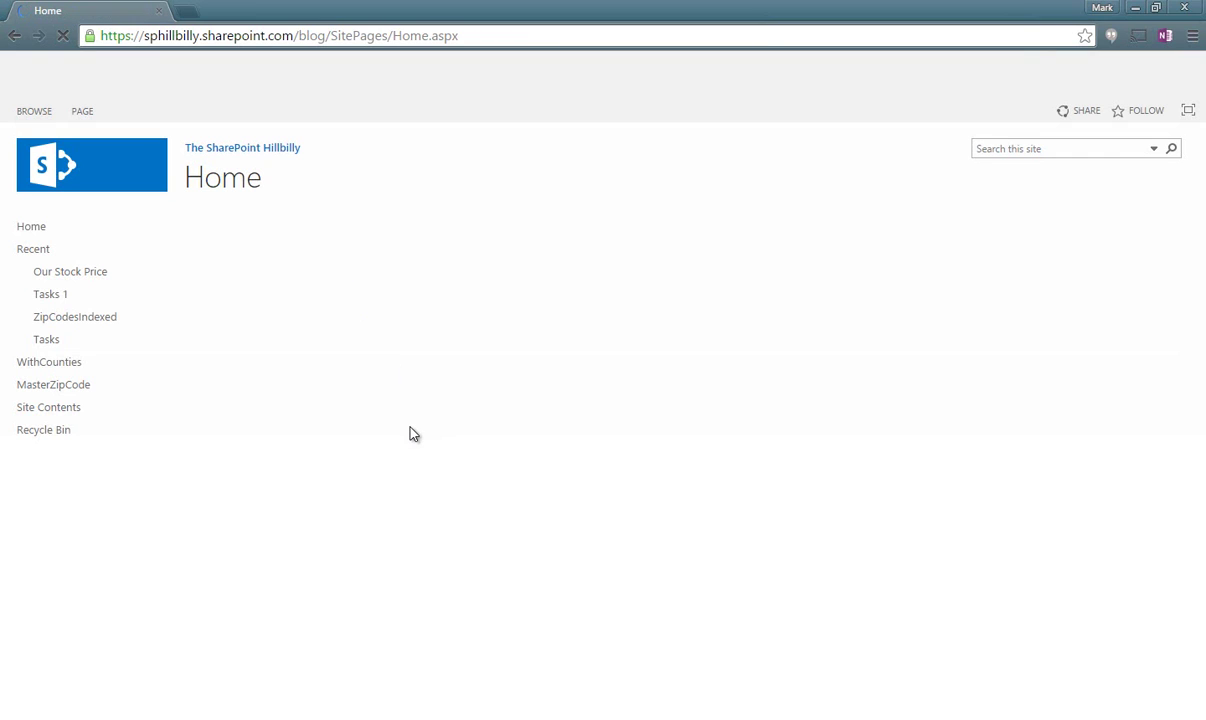
scroll(268, 645, "down", 1)
scroll(404, 539, "down", 3)
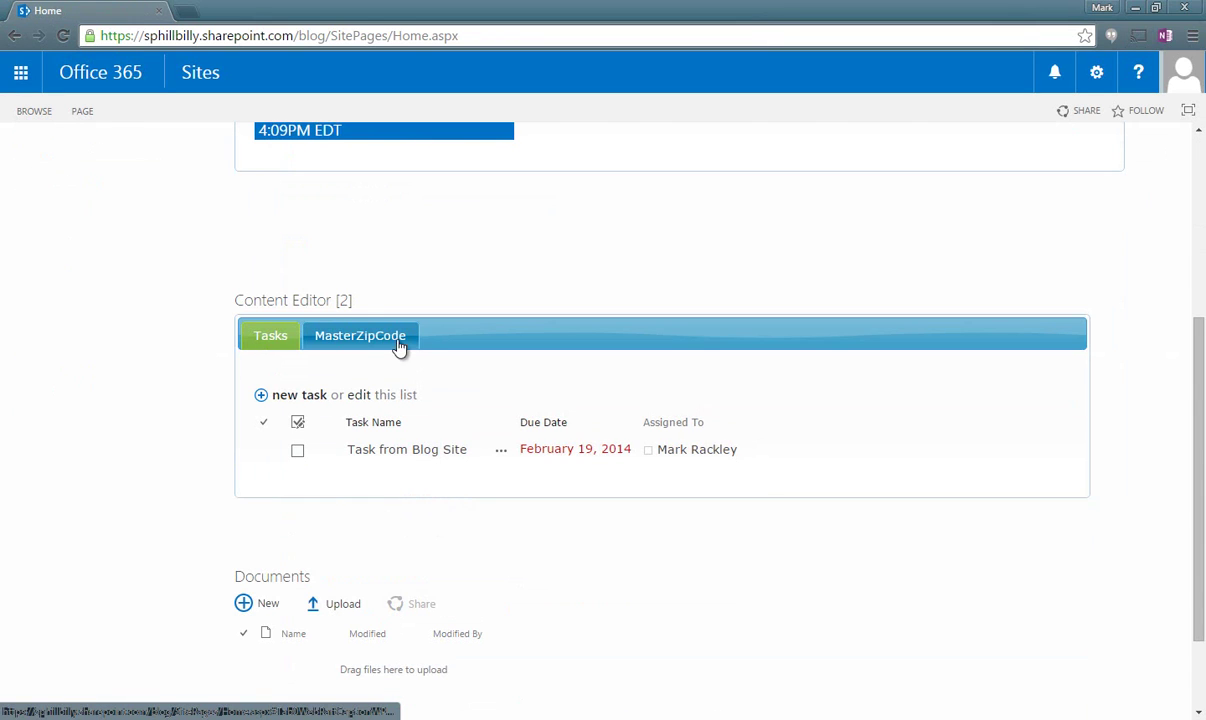
scroll(330, 510, "down", 1)
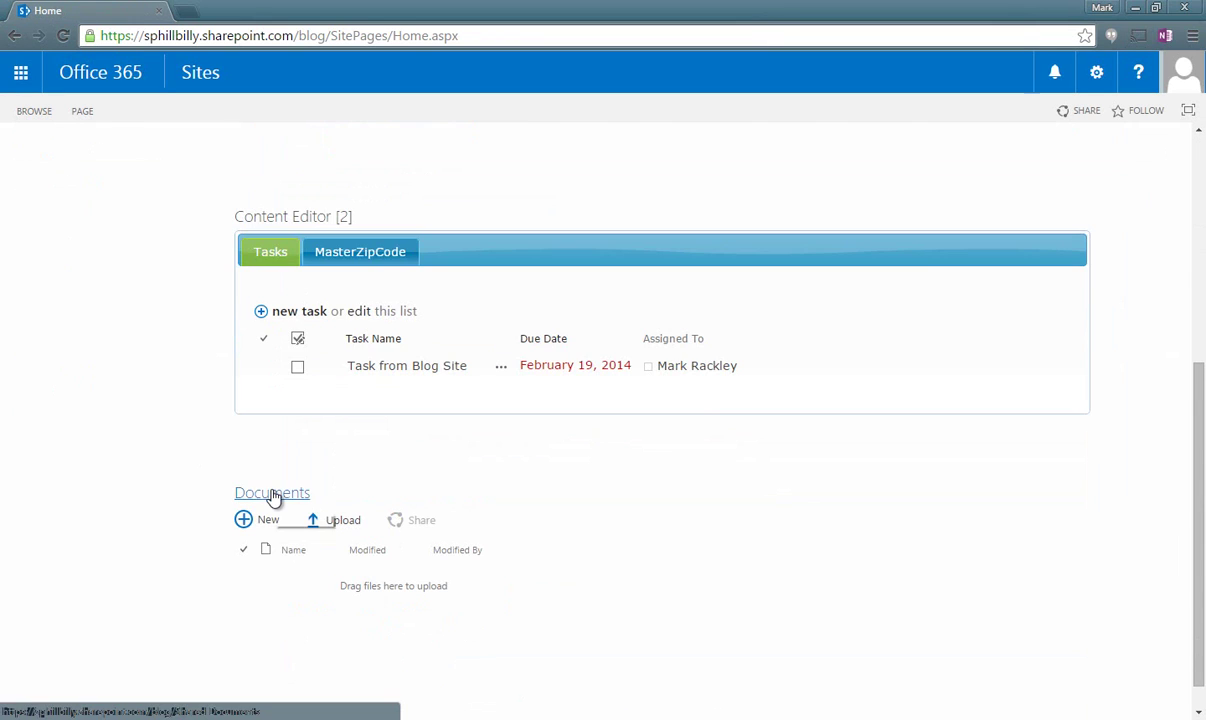
scroll(384, 485, "up", 1)
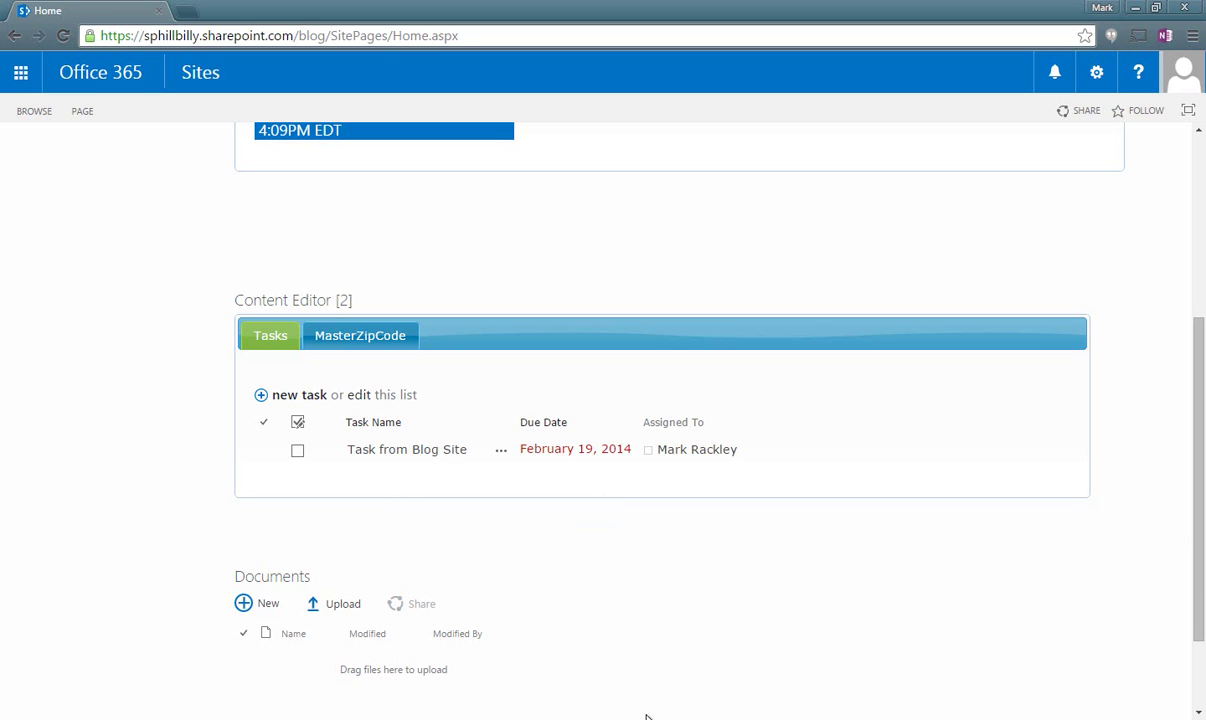
In tabs3.1.js, comment out lines 8–9 and uncomment the title array and HillbillyTabs call on lines 12–13
key("alt+Tab")
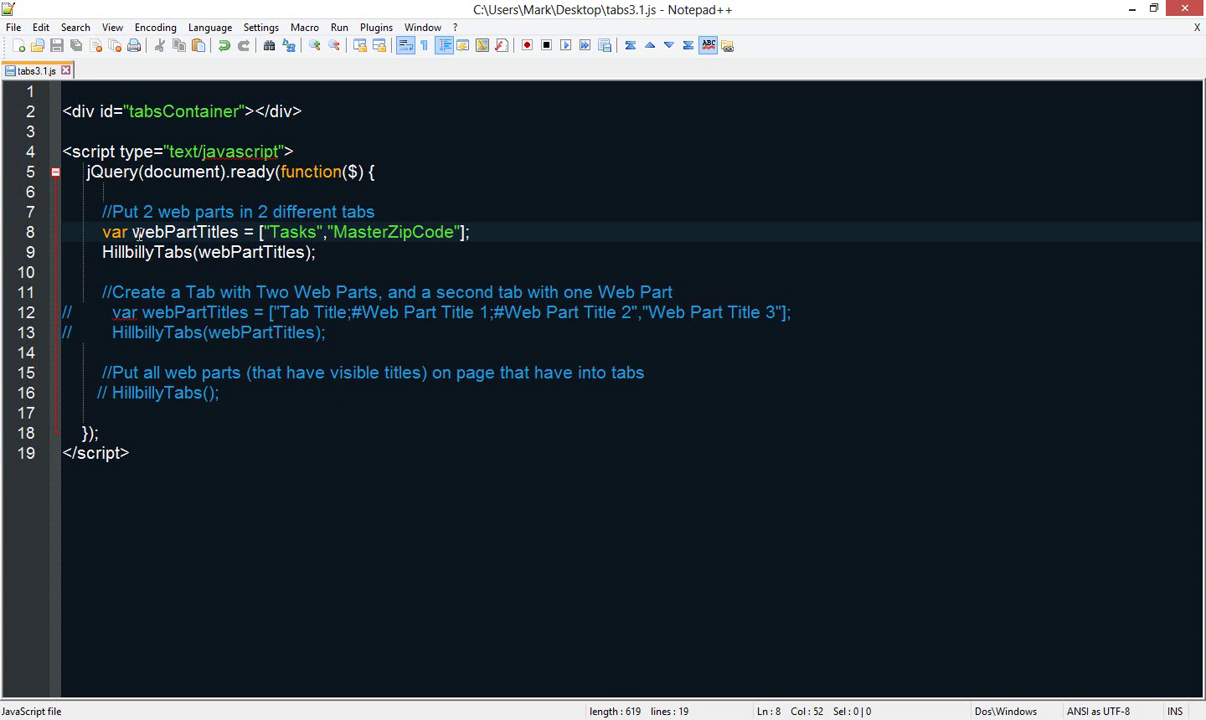
left_click(80, 250)
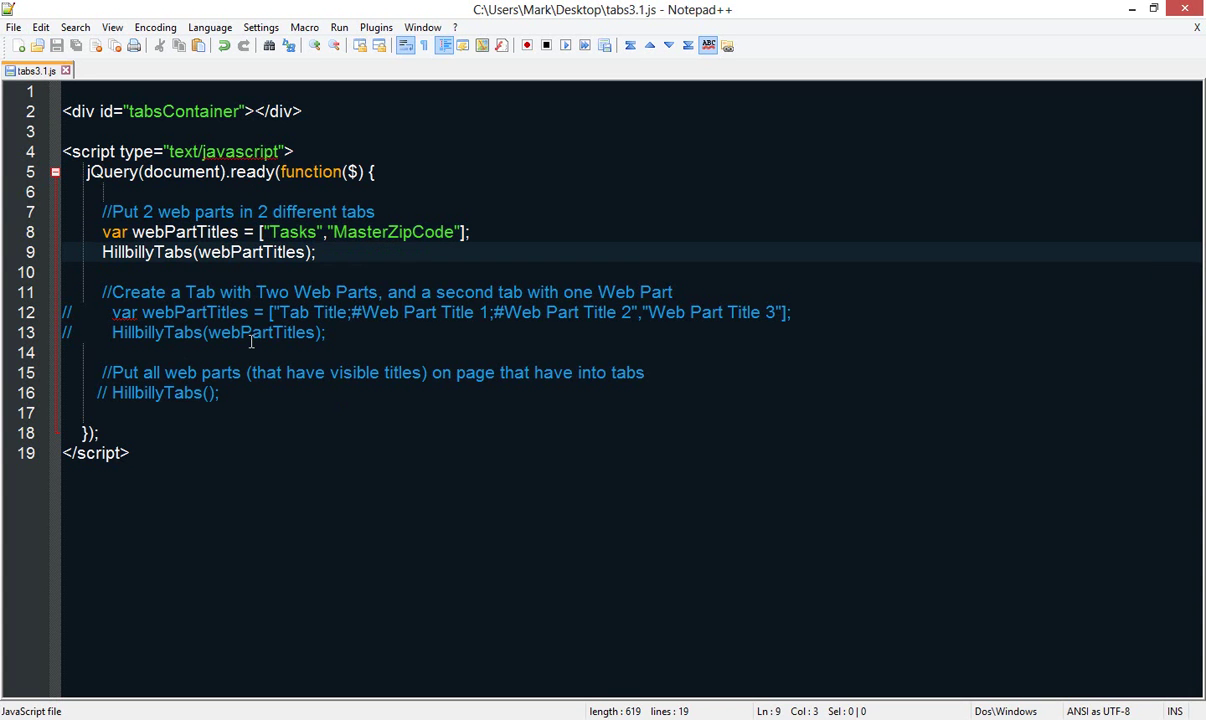
key("Home")
type("//")
key("Up")
type("//")
key("Down")
key("Down")
key("Down")
key("Down")
key("Right")
key("Right")
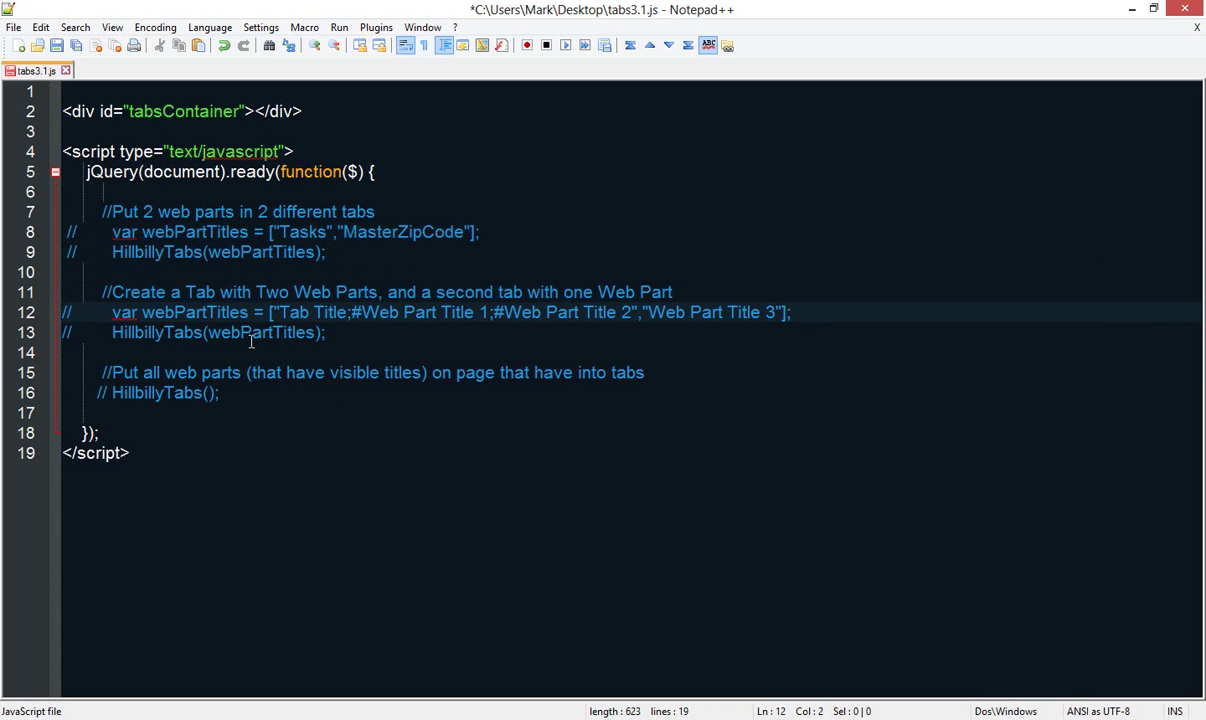
key("Delete")
key("Delete")
key("Down")
key("Delete")
key("Delete")
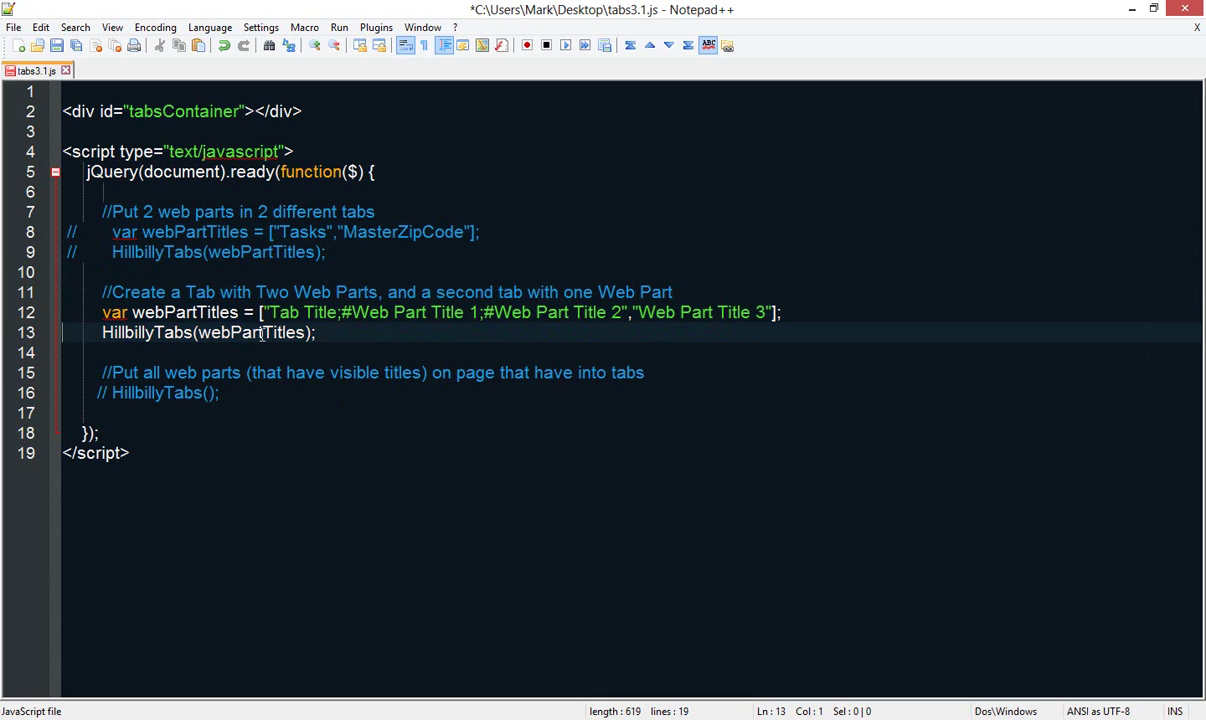
Replace the placeholders on line 12 with 'Stuff;#Tasks;#Documents'
left_click(279, 313)
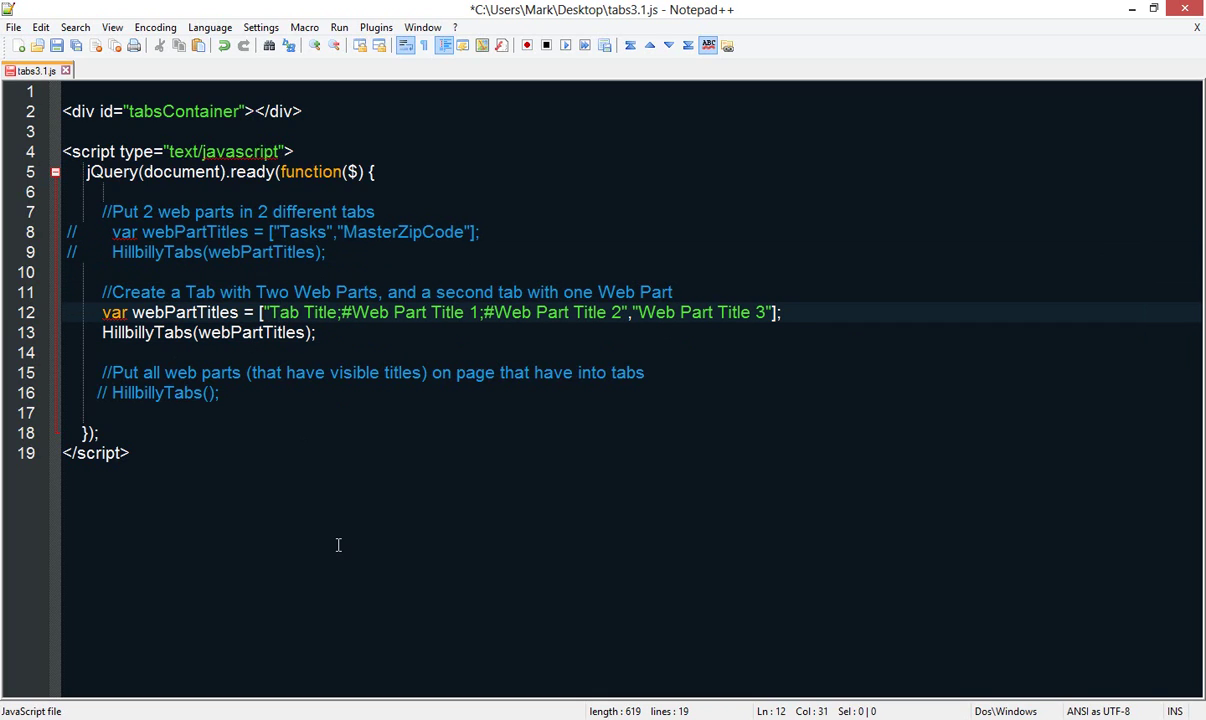
key("shift+Right")
key("shift+Right")
key("shift+Right")
key("shift+Right")
key("shift+Right")
key("shift+Right")
key("shift+Right")
key("shift+Right")
key("shift+Right")
type("Stuff")
key("shift+Left")
key("Left")
key("shift+Right")
key("shift+Right")
key("shift+Right")
key("shift+Right")
key("shift+Right")
key("shift+Right")
key("shift+Right")
key("shift+Right")
key("shift+Right")
key("shift+Right")
key("shift+Right")
key("shift+Right")
key("shift+Right")
key("shift+Right")
key("shift+Right")
key("shift+Right")
type("Tasks")
key("Right")
key("shift+Right")
key("shift+Right")
key("shift+Right")
key("shift+Right")
key("shift+Right")
key("shift+Right")
key("shift+Right")
key("shift+Right")
key("shift+Right")
key("shift+Right")
key("shift+Right")
key("shift+Right")
key("shift+Right")
key("shift+Right")
key("shift+Right")
key("shift+Right")
type("Doi")
key("BackSpace")
type("cuments")
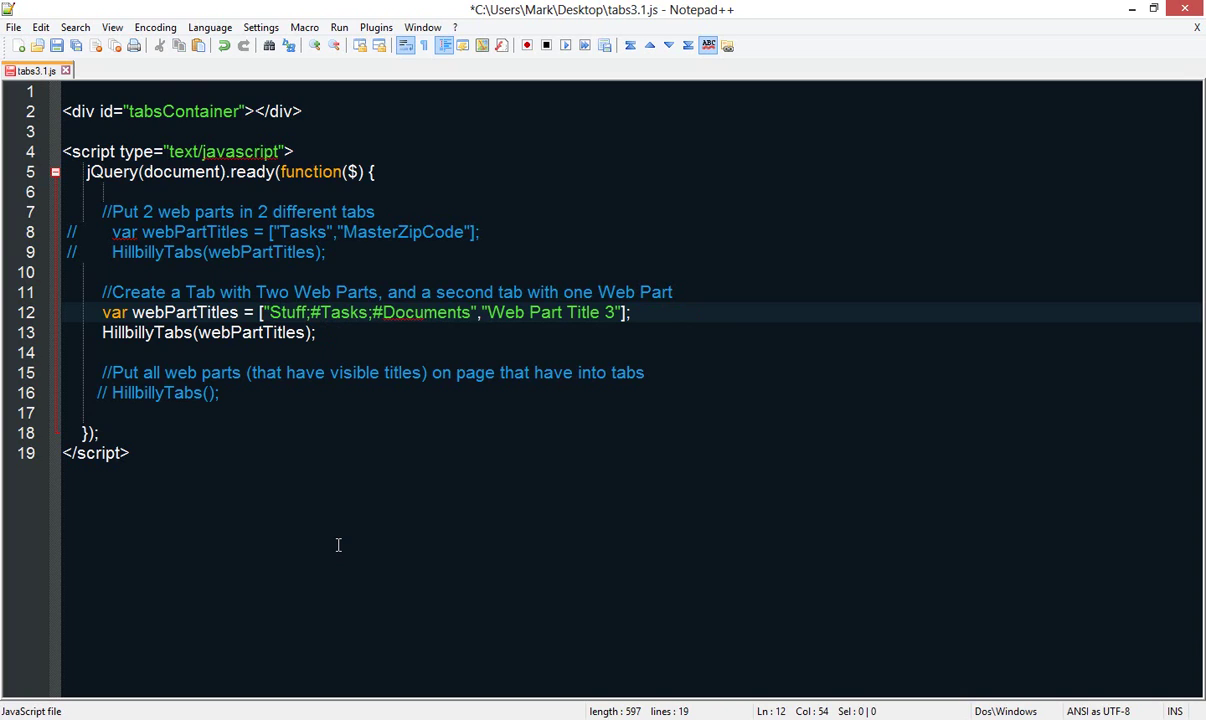
Highlight the Stuff tab name, the Tasks entry and the comment on line 11 to explain the array format
double_click(284, 313)
left_click(332, 311)
double_click(332, 311)
left_click(406, 292)
left_click(338, 312)
double_click(290, 313)
Replace Web Part Title 3 with 'MasterZipCode' and save tabs3.1.js
left_click(488, 313)
key("shift+Right")
key("shift+Right")
key("shift+Right")
key("shift+Right")
key("shift+Right")
key("shift+Right")
key("shift+Right")
key("shift+Right")
key("shift+Right")
key("shift+Right")
key("shift+Right")
key("shift+Right")
key("shift+Right")
key("shift+Right")
key("shift+Right")
key("shift+Right")
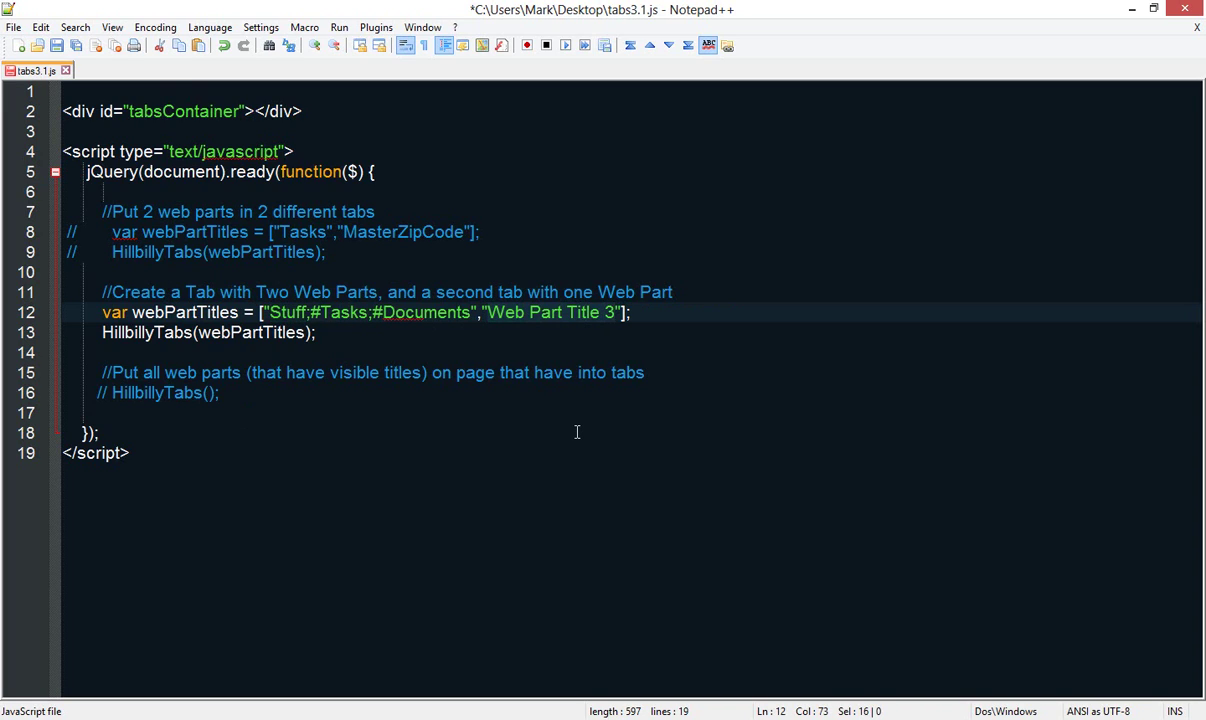
type("Maste")
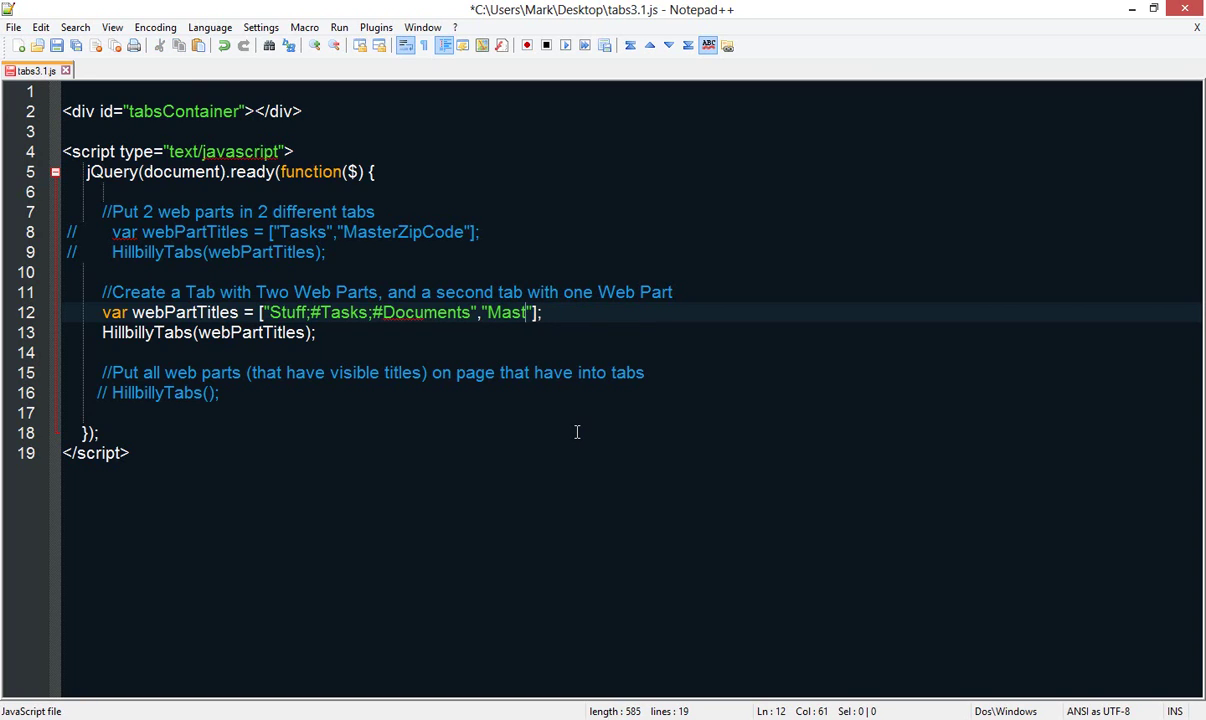
type("rZipCode")
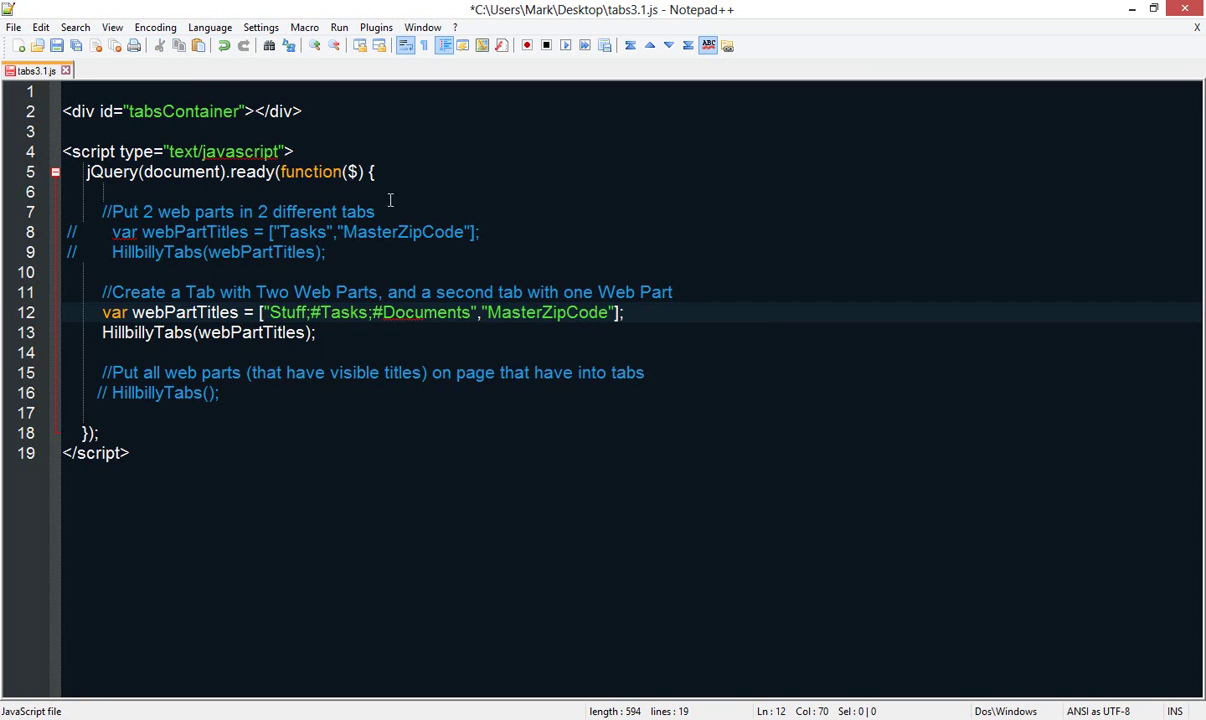
left_click(56, 45)
key("alt+Tab")
Upload the revised tabs3.1.js into the Site Assets library, then go back to the home page
left_click(1095, 73)
left_click(995, 270)
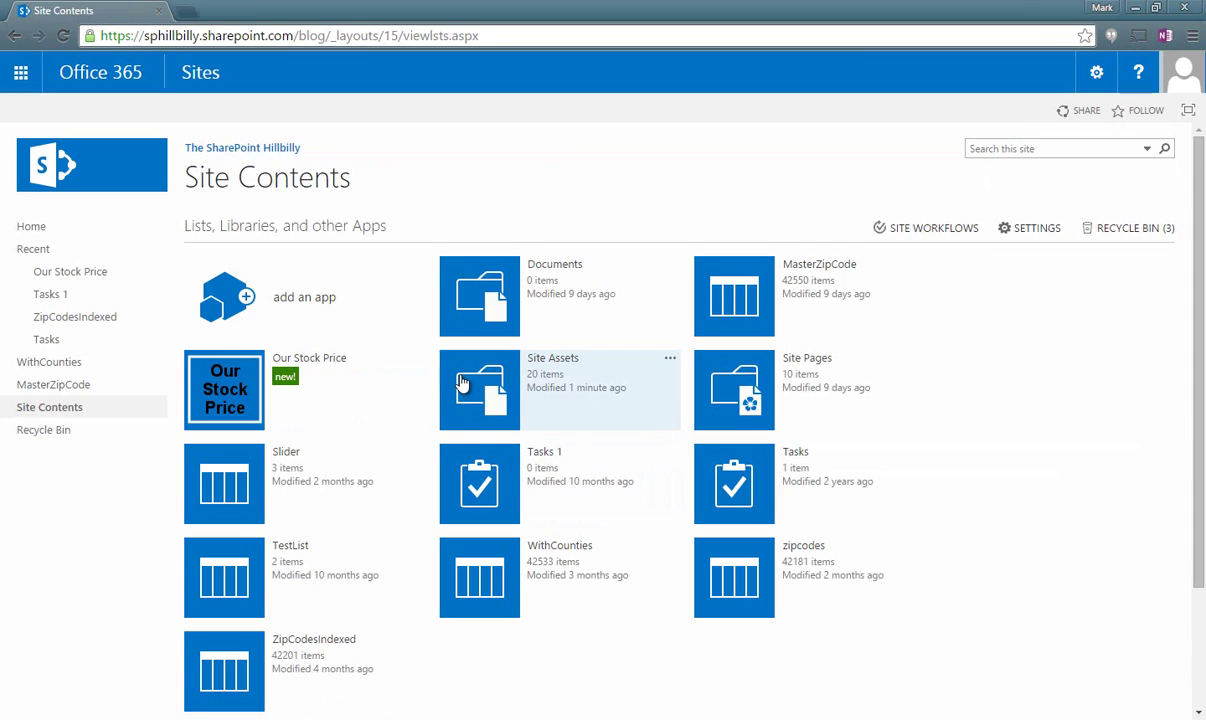
left_click(441, 356)
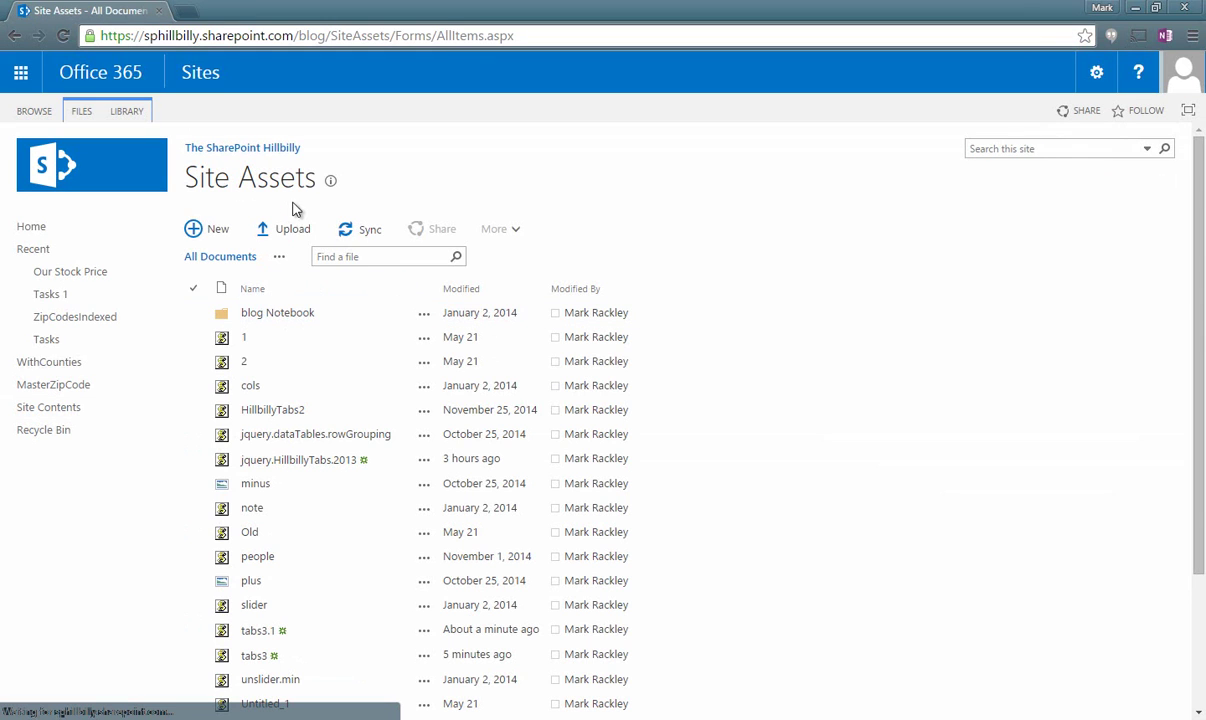
left_click(291, 230)
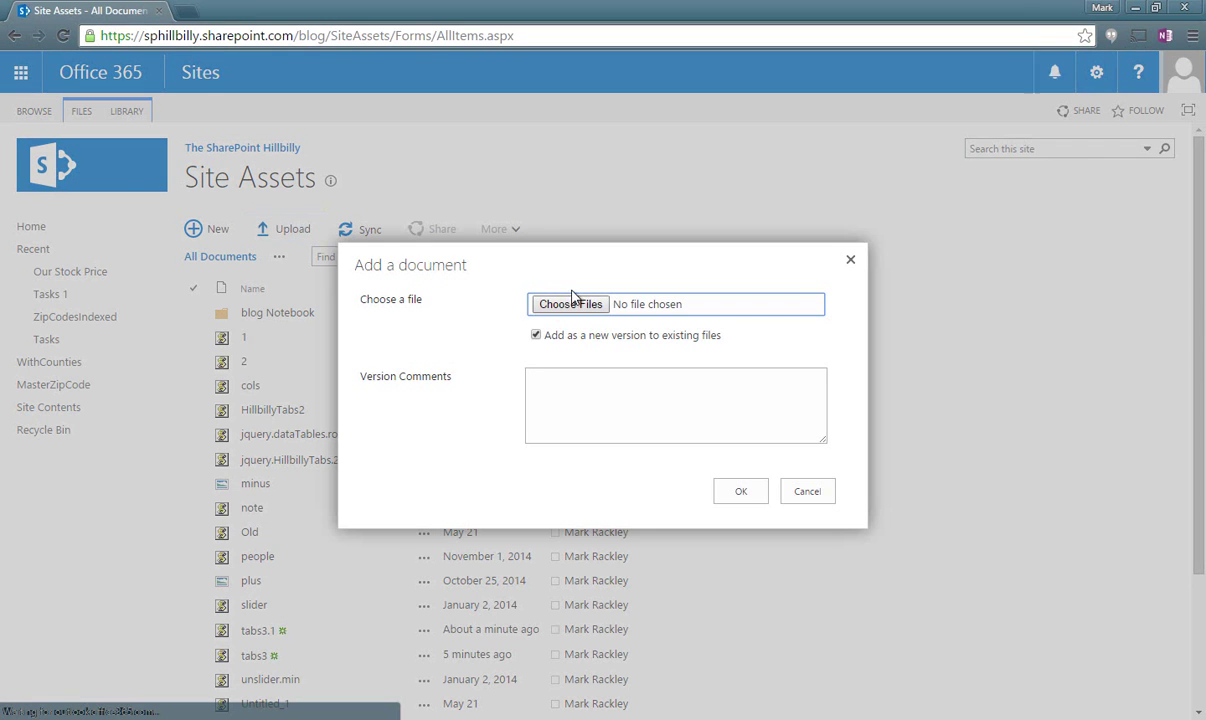
left_click(569, 304)
double_click(224, 118)
left_click(742, 492)
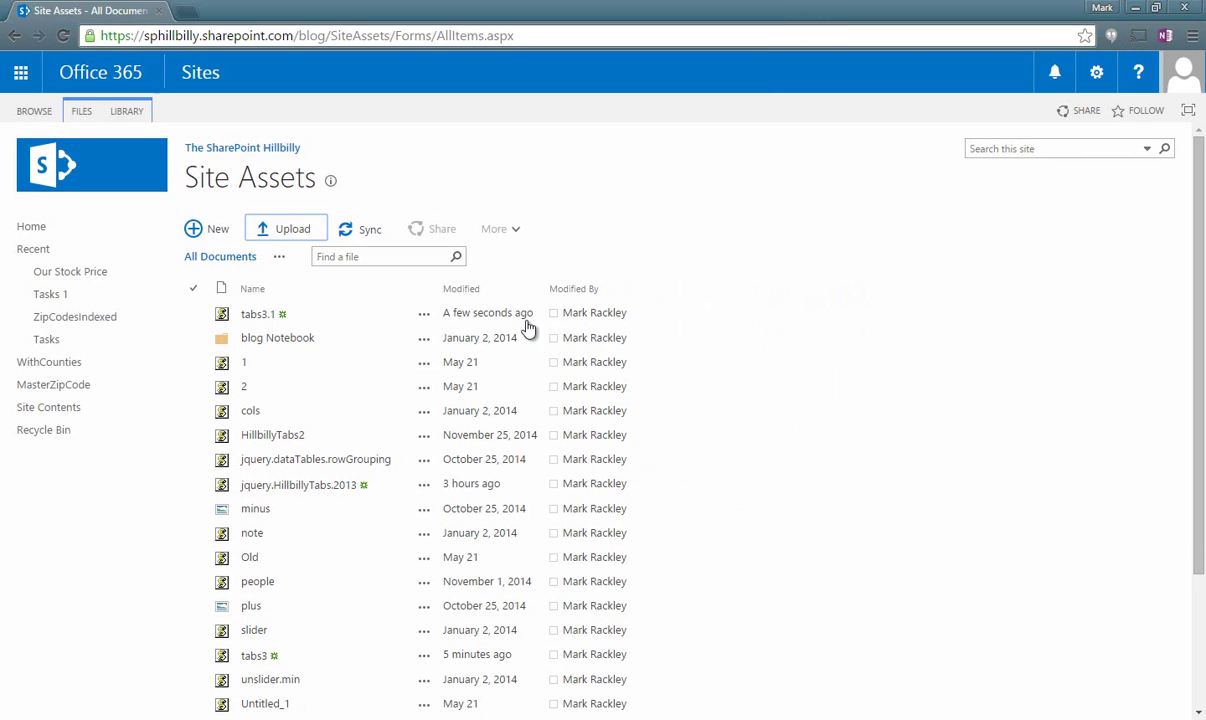
left_click(135, 175)
Switch between the MasterZipCode and Stuff tabs to confirm Tasks and Documents sit under Stuff
scroll(395, 360, "down", 4)
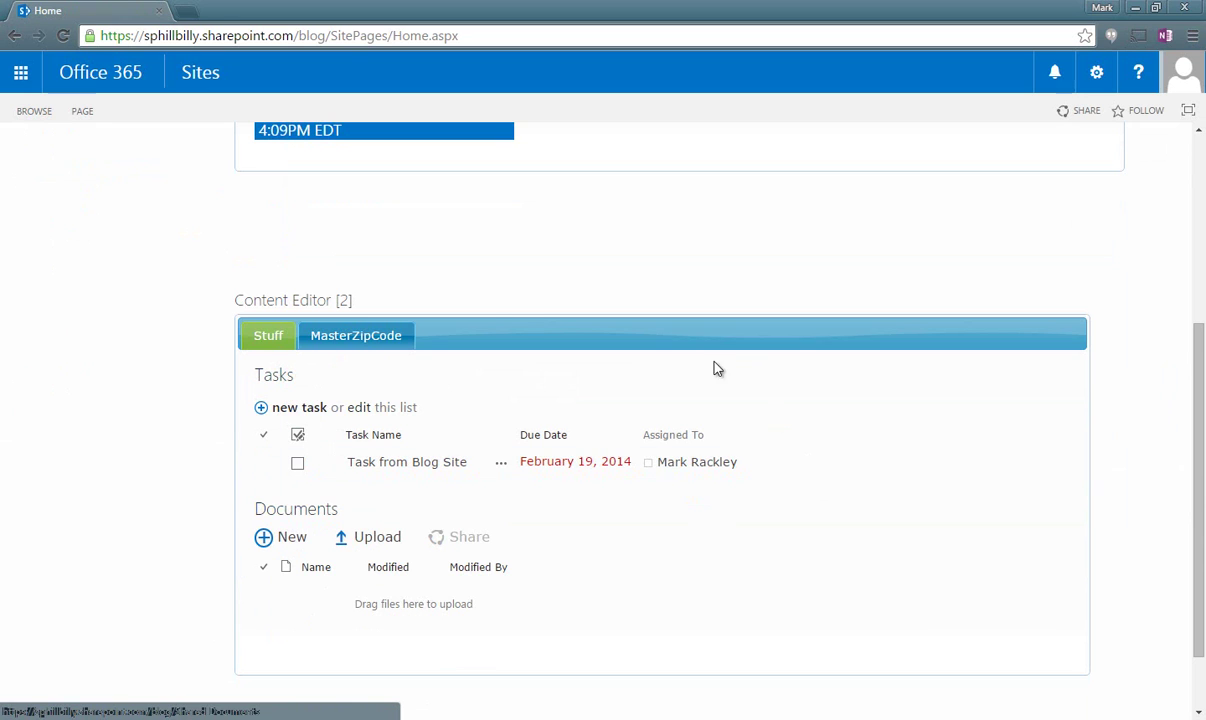
left_click(360, 340)
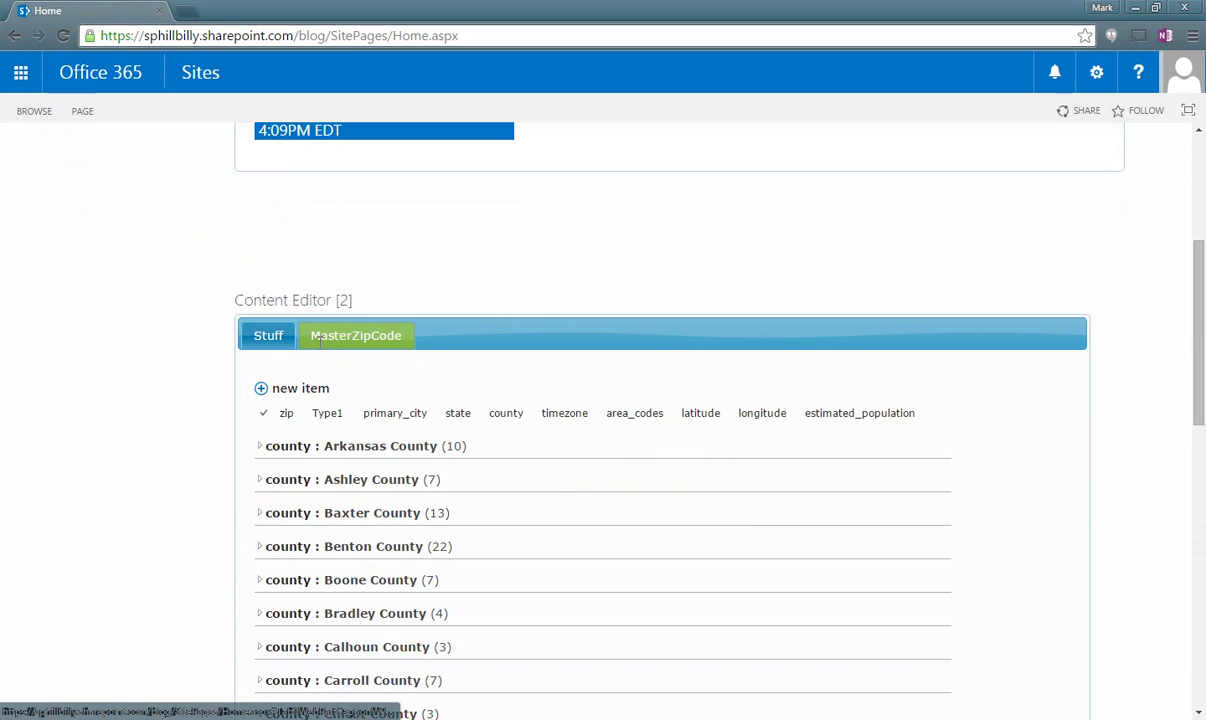
left_click(268, 335)
scroll(390, 290, "up", 3)
mouse_move(463, 289)
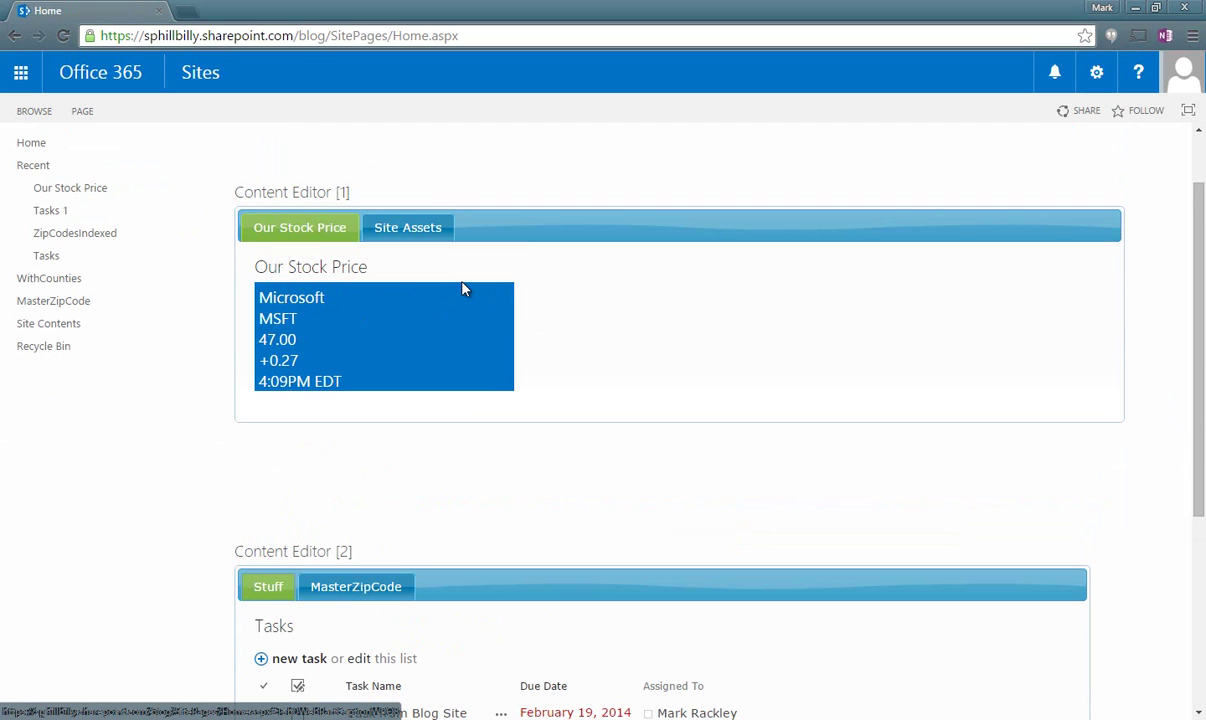